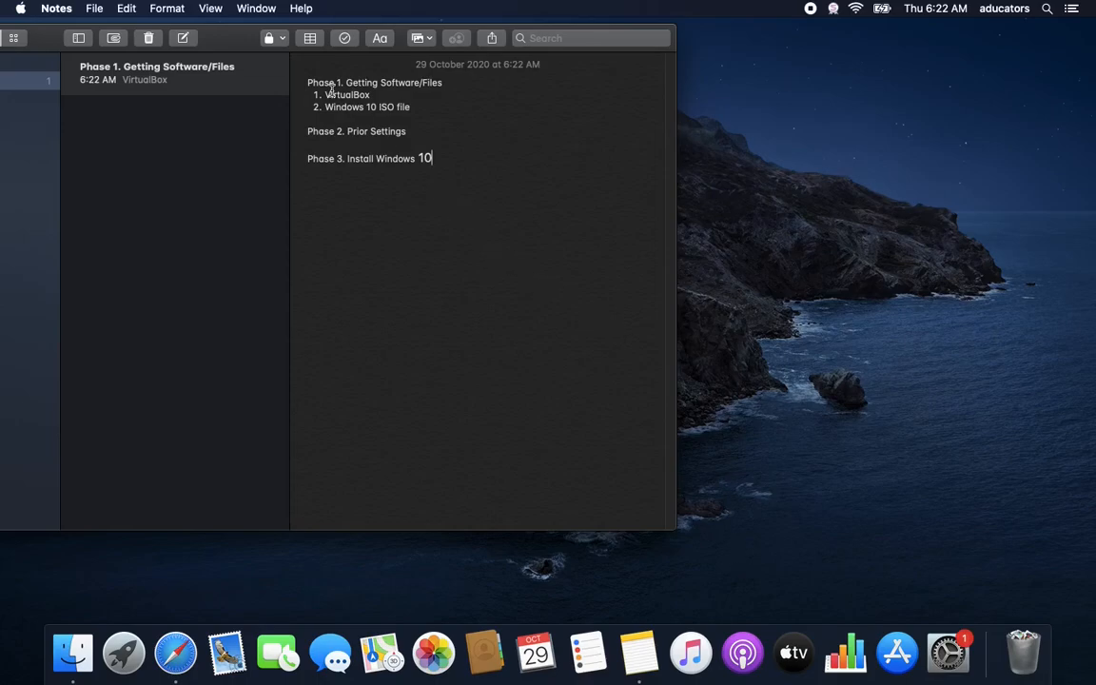
Highlight the VirtualBox and Windows 10 ISO file items in the installation plan notes
drag(325, 95, 429, 103)
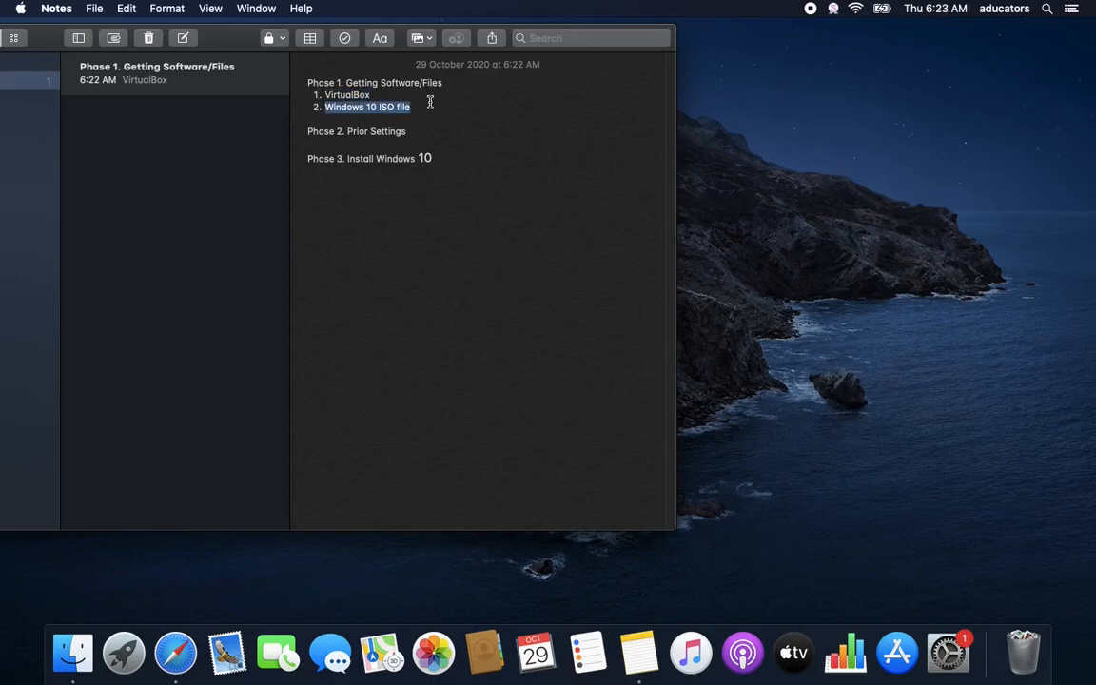
click(384, 94)
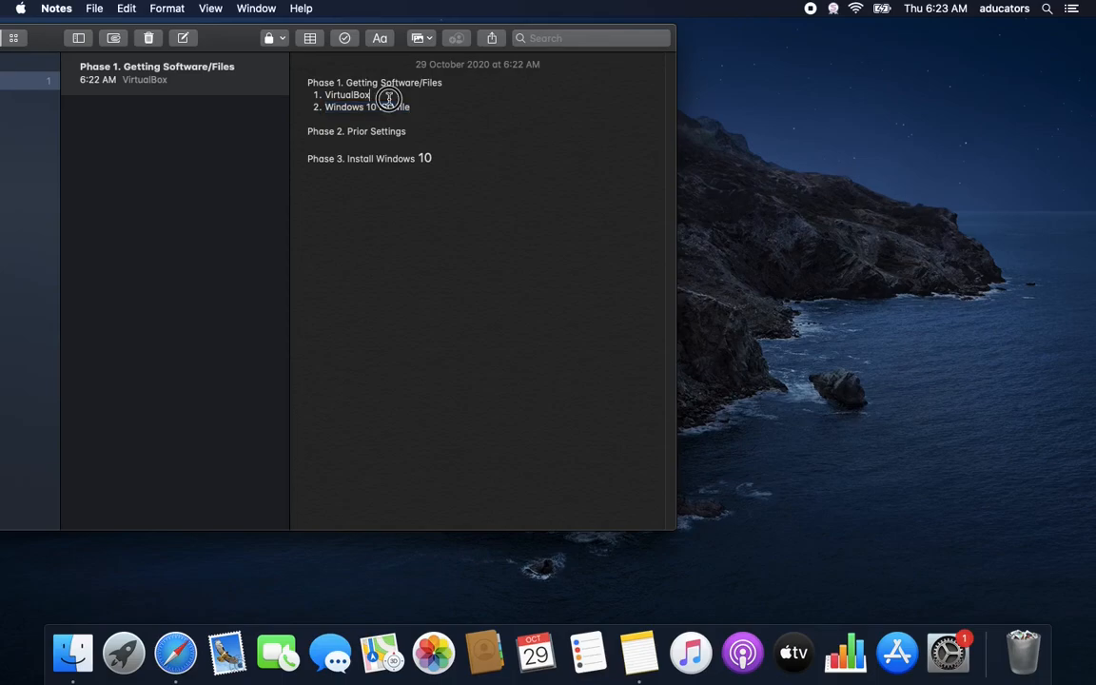
drag(327, 96, 370, 95)
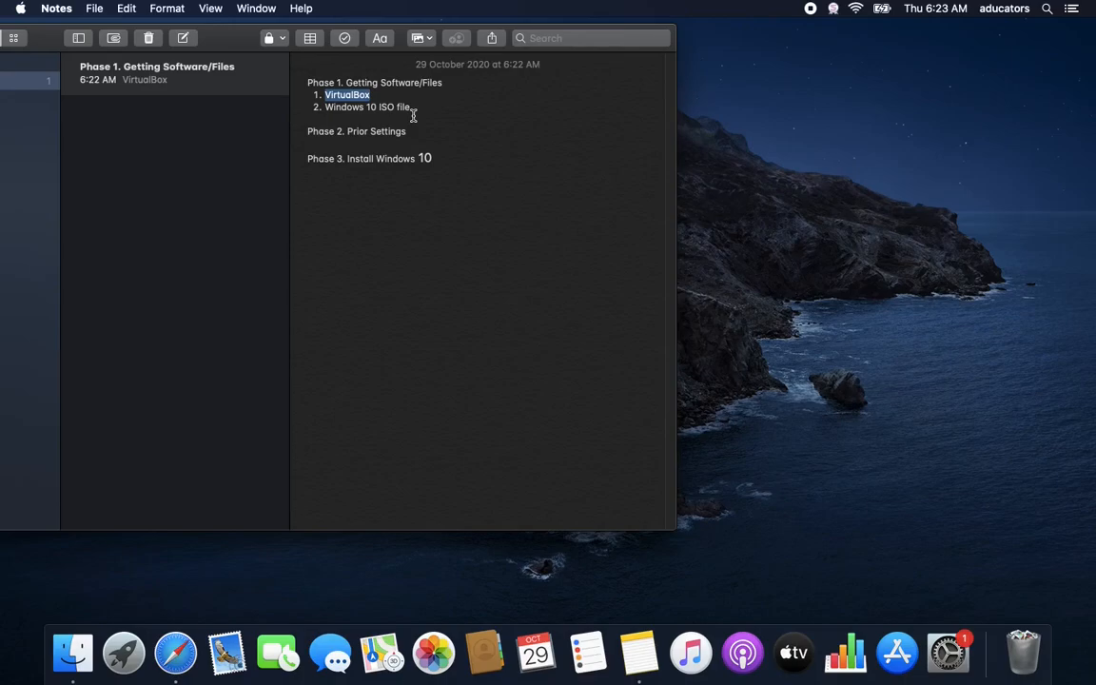
click(344, 105)
drag(328, 106, 435, 115)
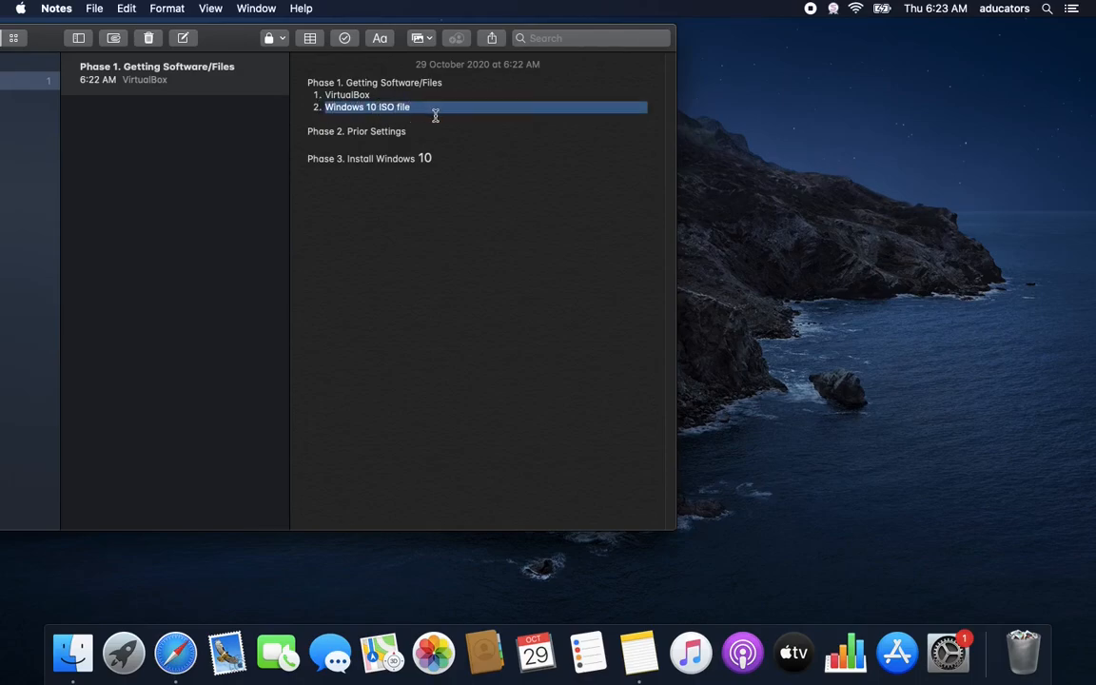
Search Google for 'windows 10 download' in Safari
click(175, 653)
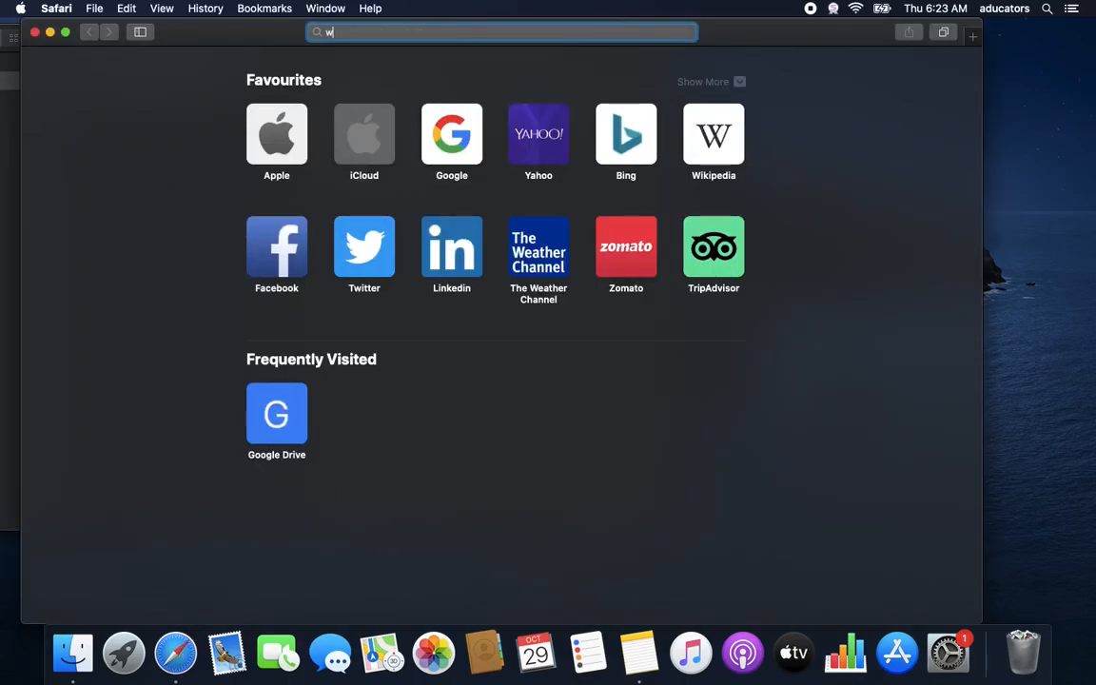
text(win)
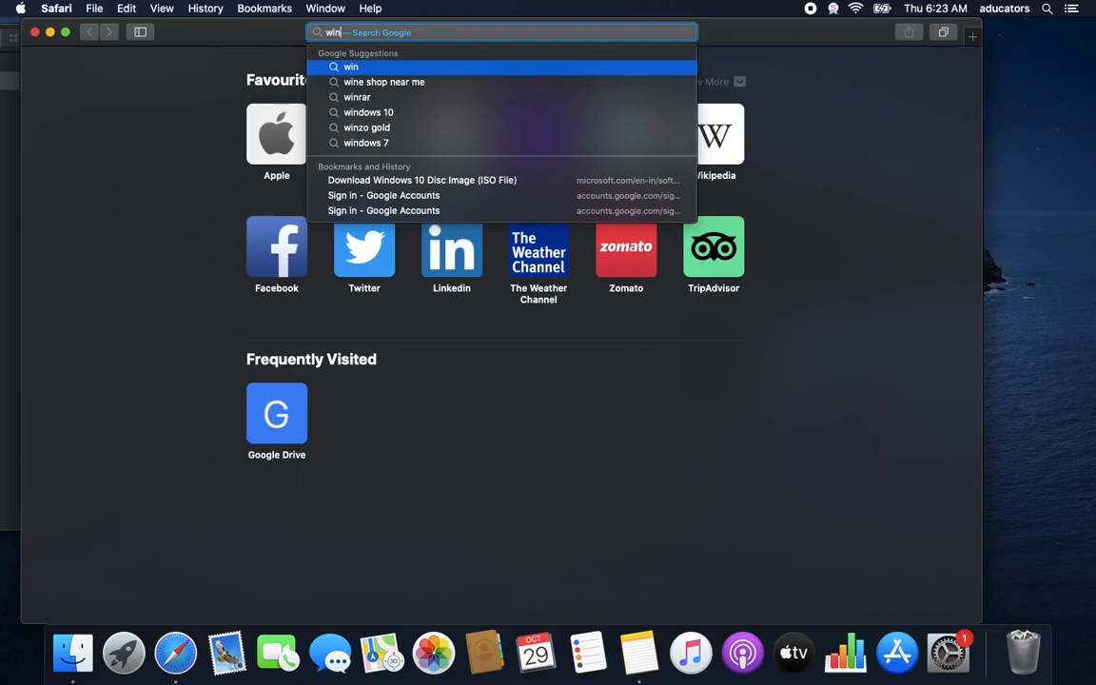
text(dows 10 )
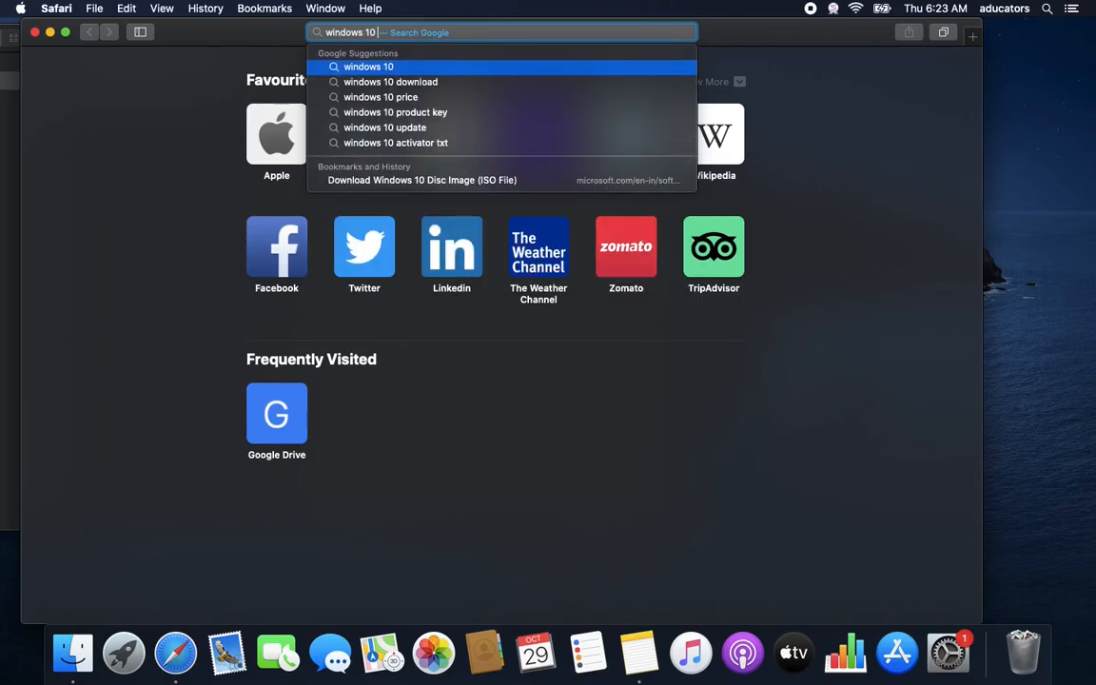
text(download)
key(Return)
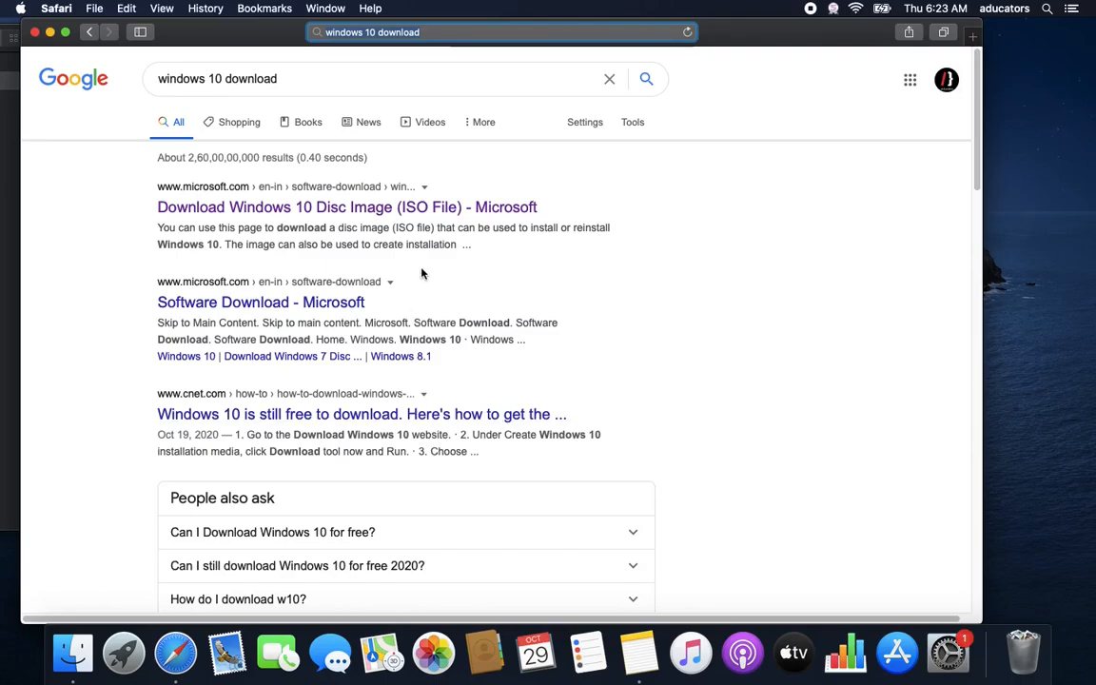
On Microsoft's Windows 10 ISO page, select and confirm the Windows 10 edition
click(297, 215)
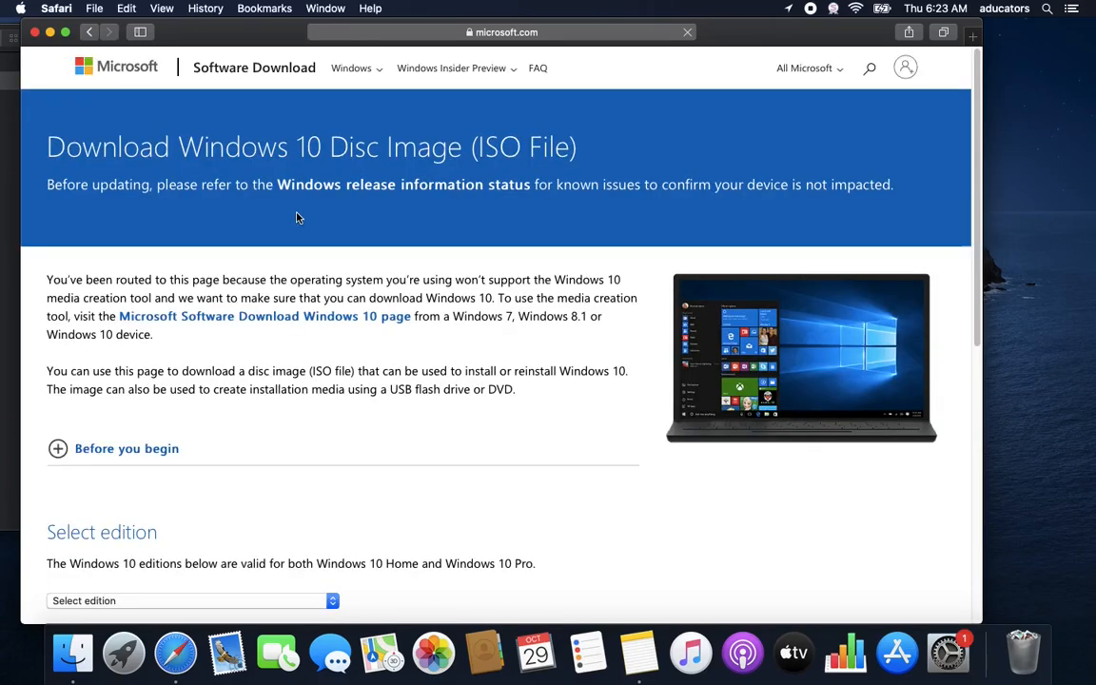
click(334, 602)
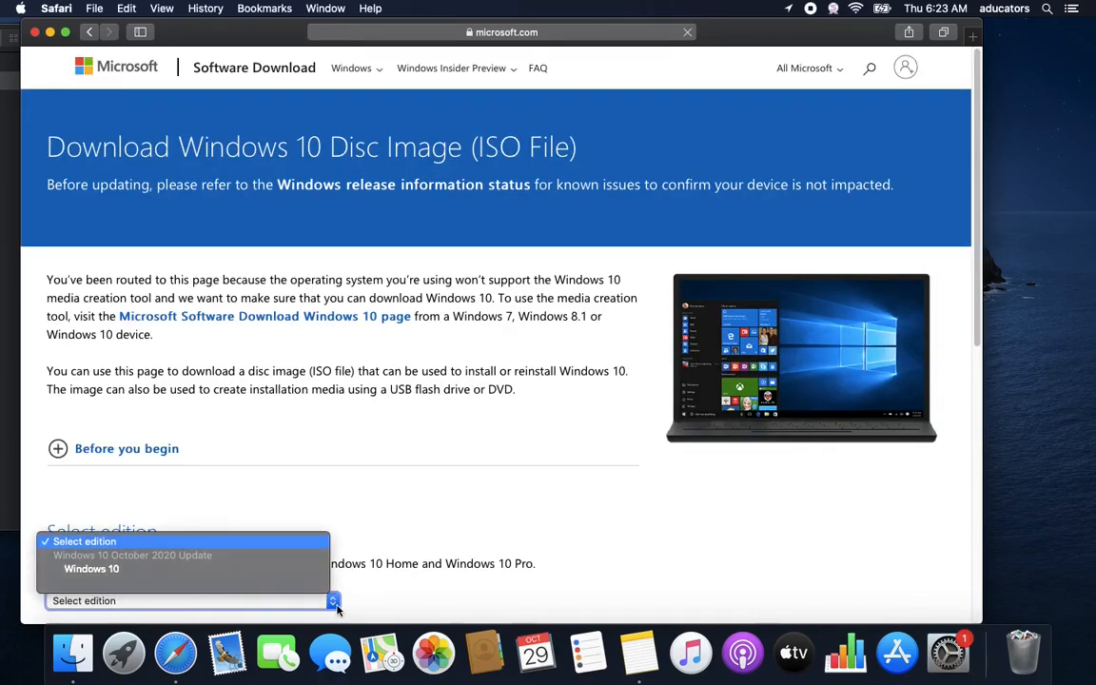
click(134, 569)
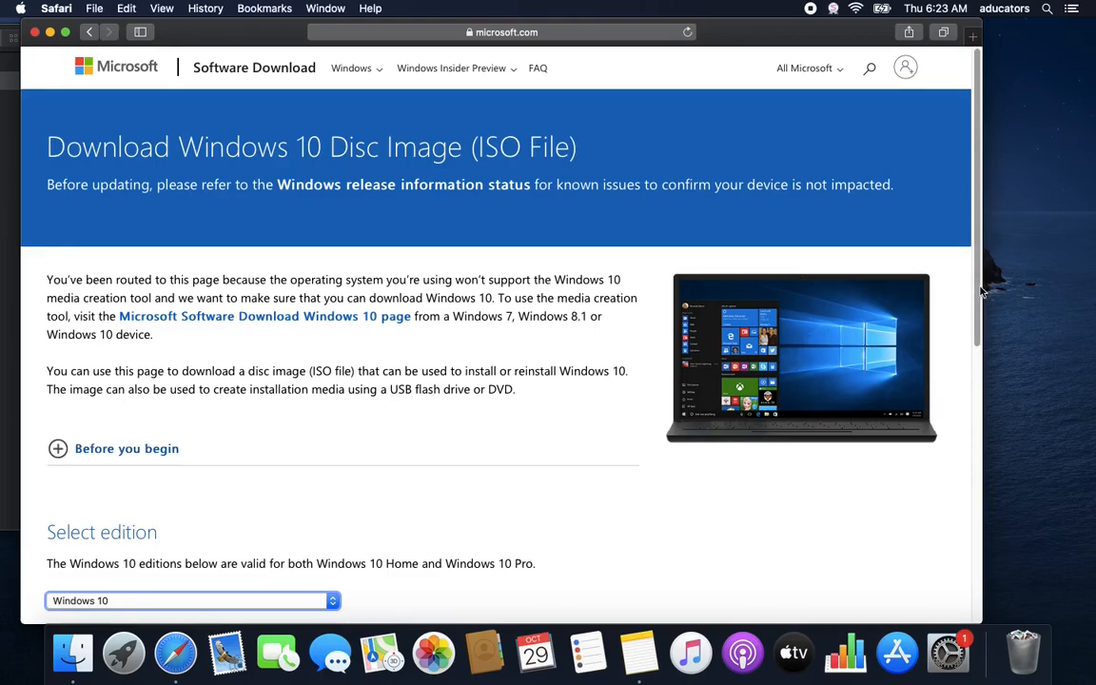
scroll(989, 352, down, 3)
scroll(666, 380, down, 3)
click(88, 390)
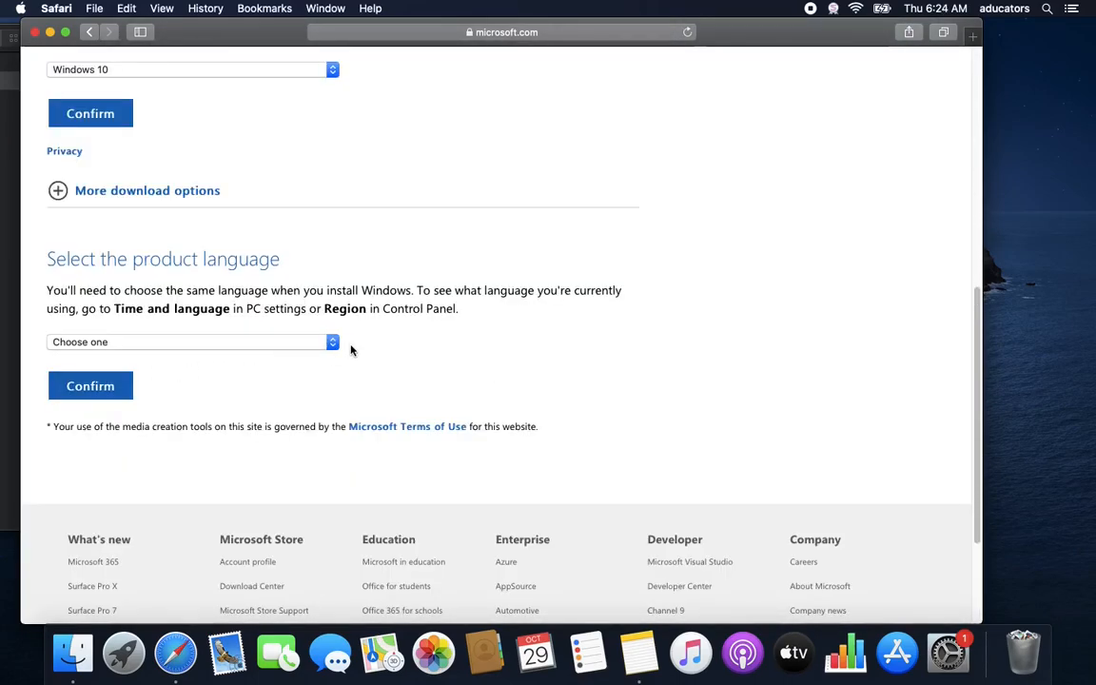
Confirm English as the product language and start the 32-bit ISO download
click(328, 342)
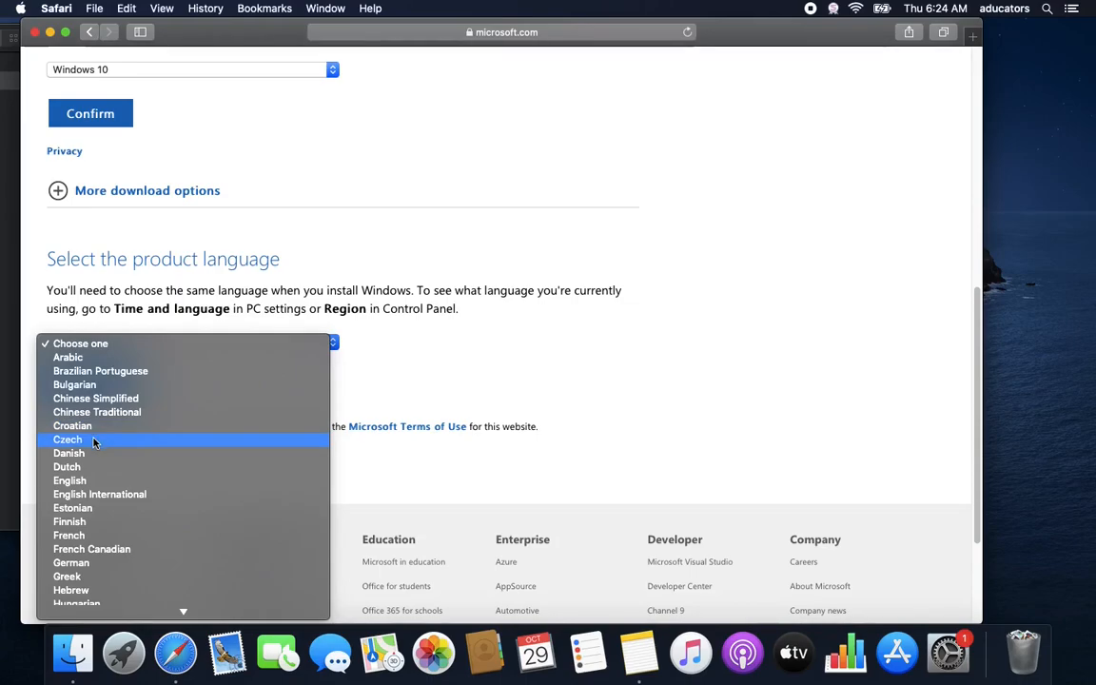
click(84, 481)
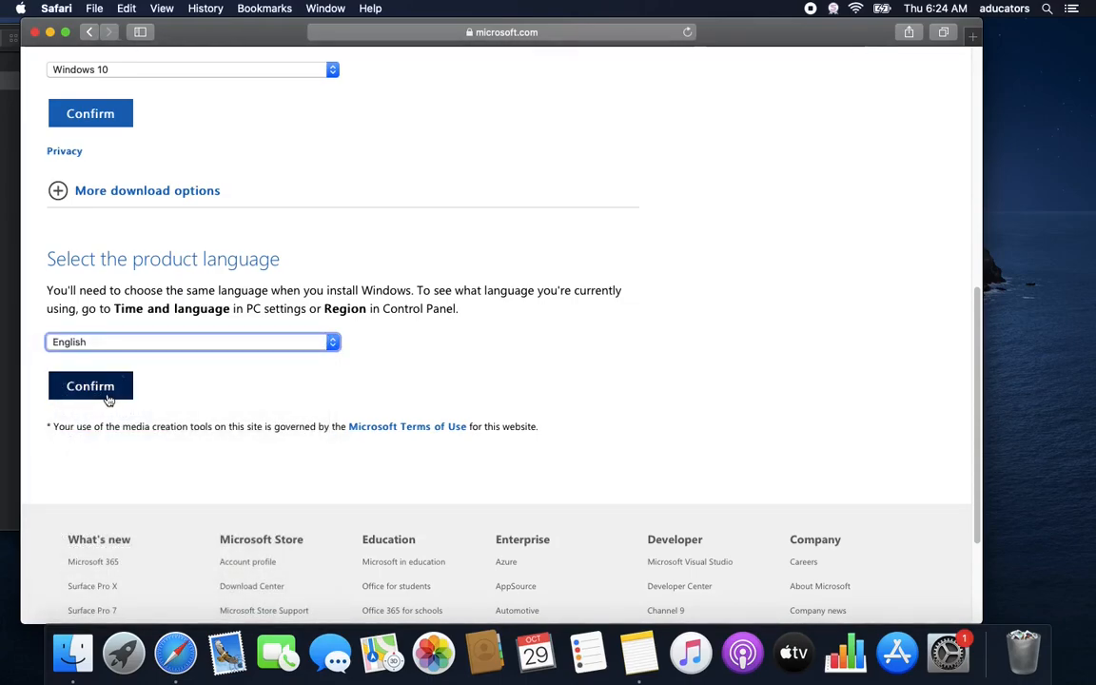
click(90, 388)
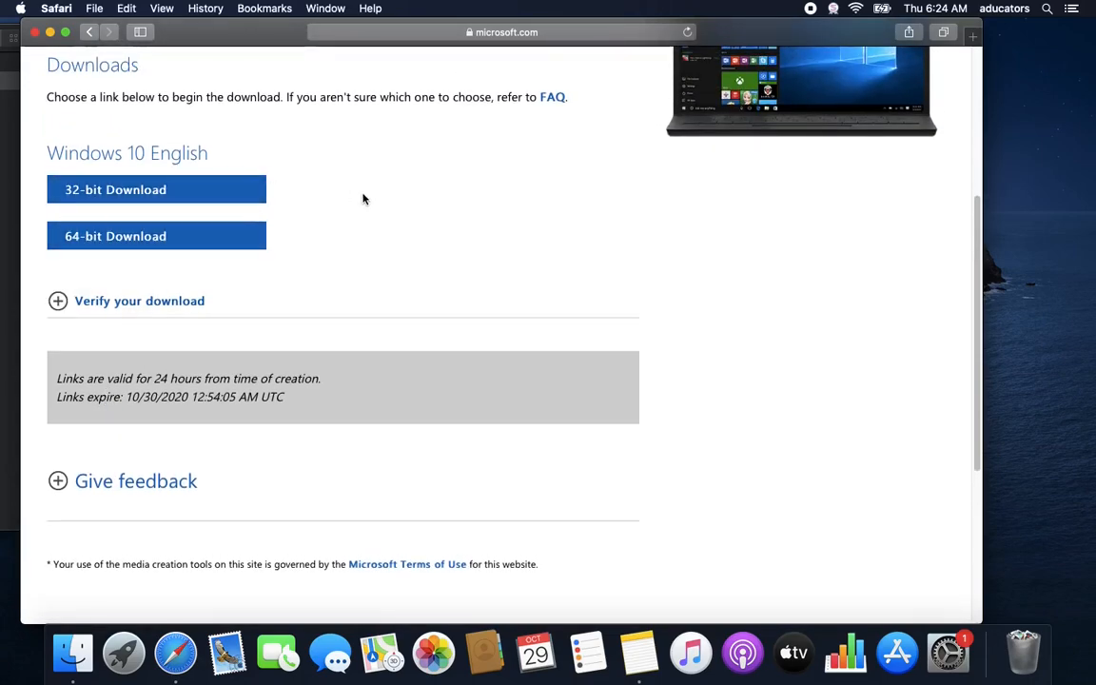
click(188, 197)
Watch the Downloads popover and folder until Win10_20H2_English_x32.iso finishes downloading
click(875, 31)
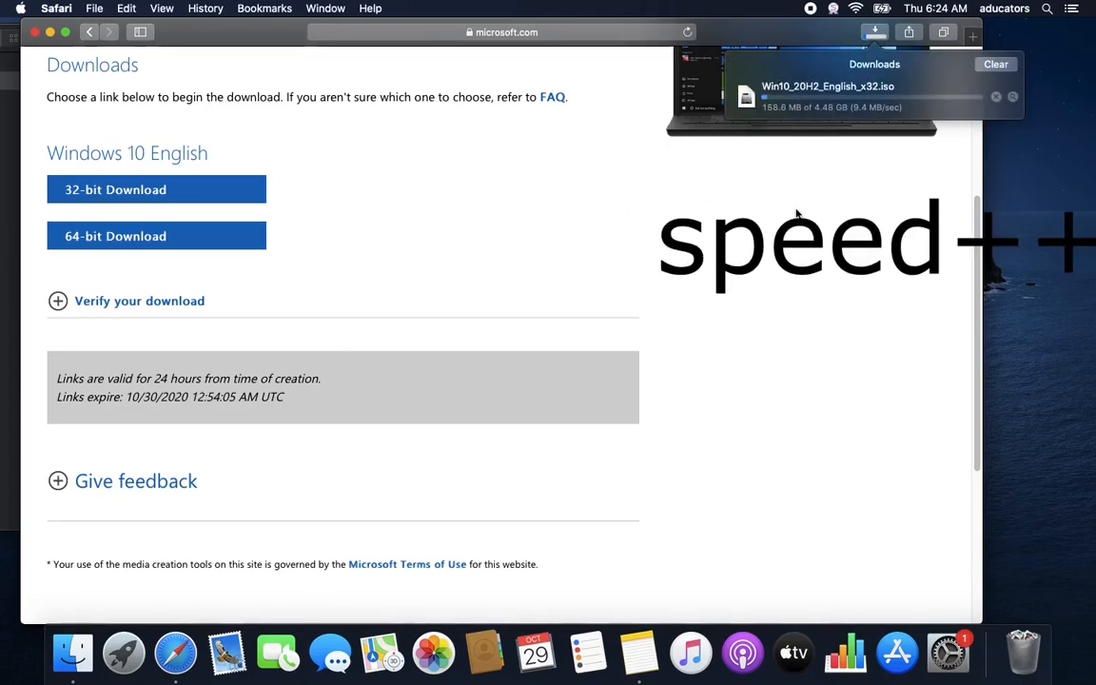
click(79, 653)
click(273, 214)
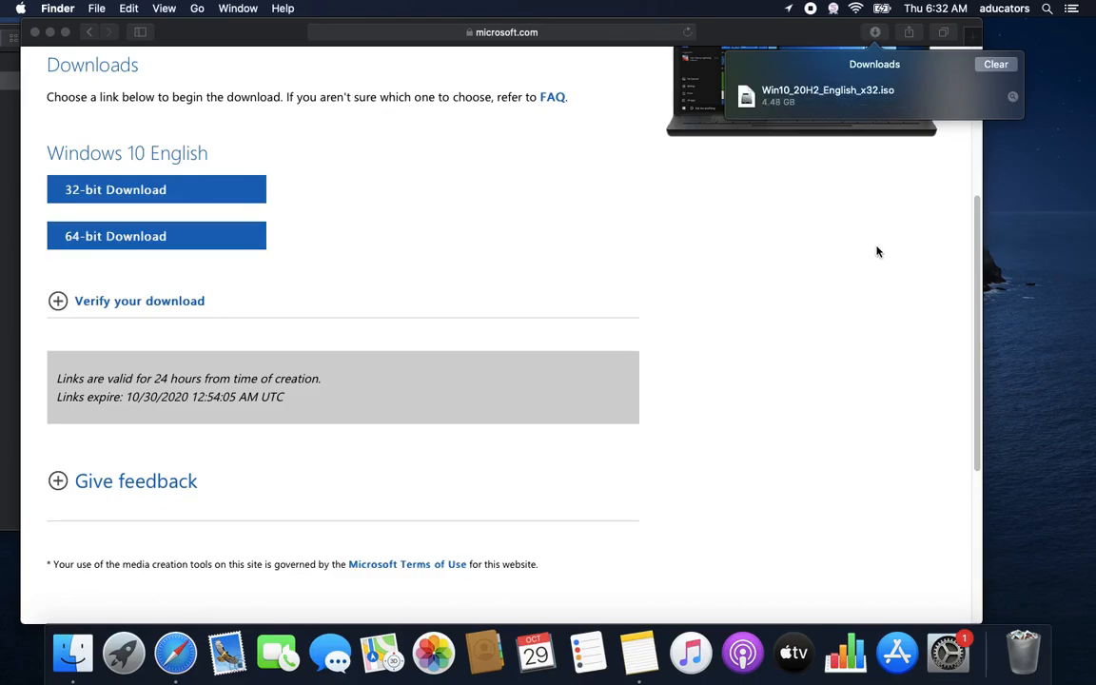
In the Notes plan, highlight the Phase 1 items and the Prior Settings heading
click(648, 635)
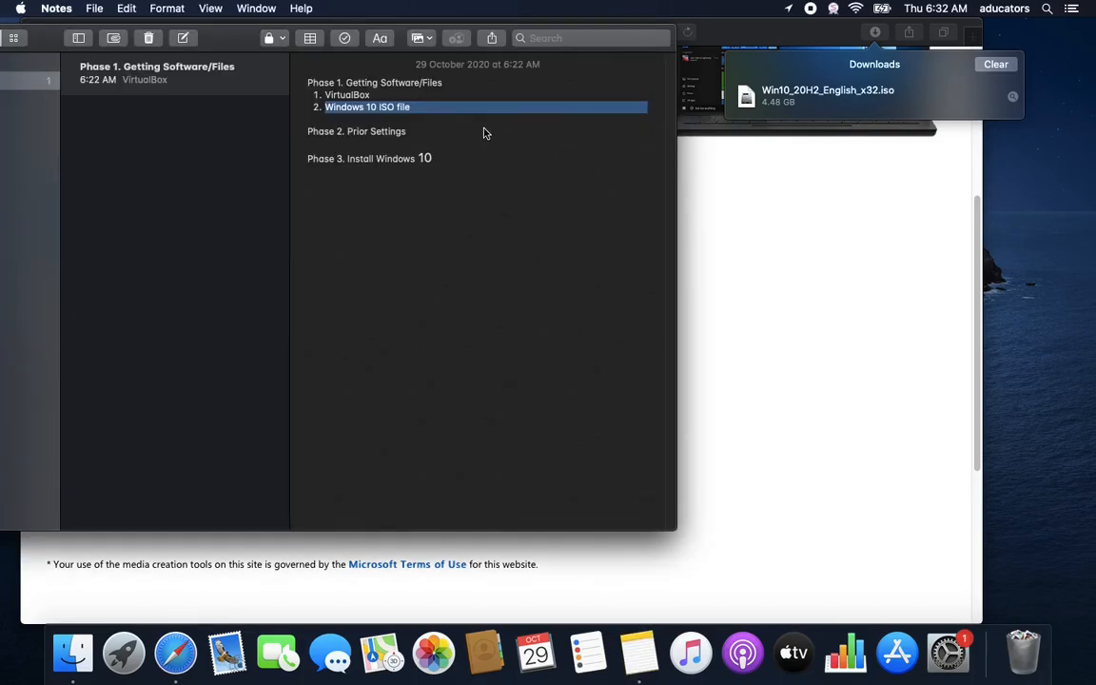
click(489, 139)
drag(412, 108, 313, 82)
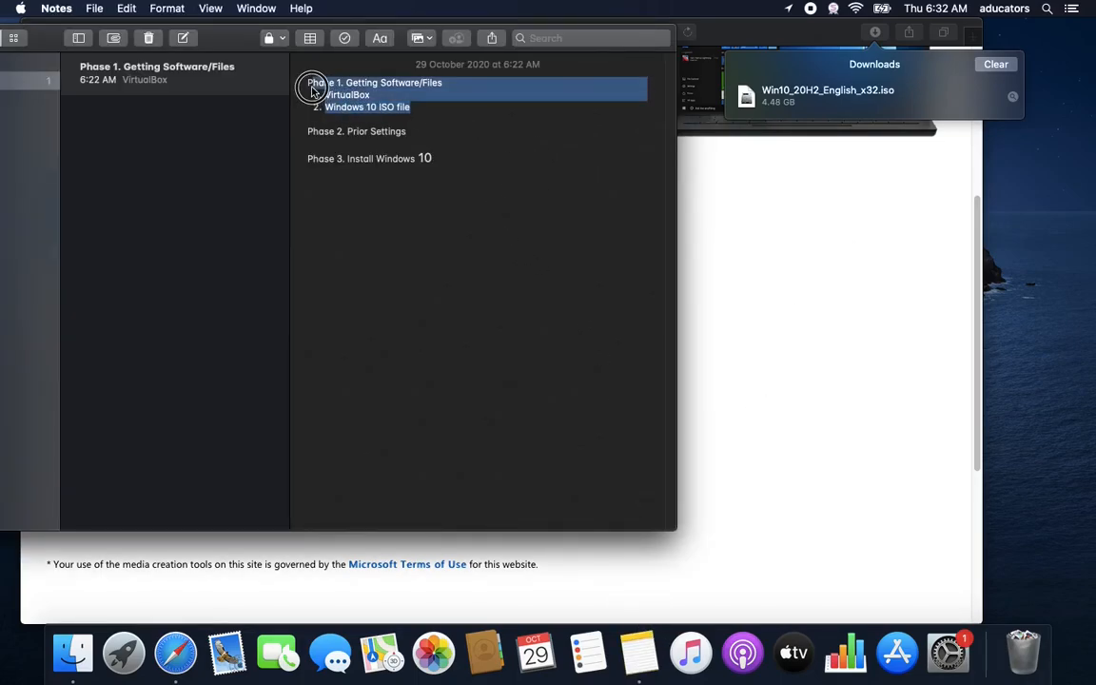
click(416, 110)
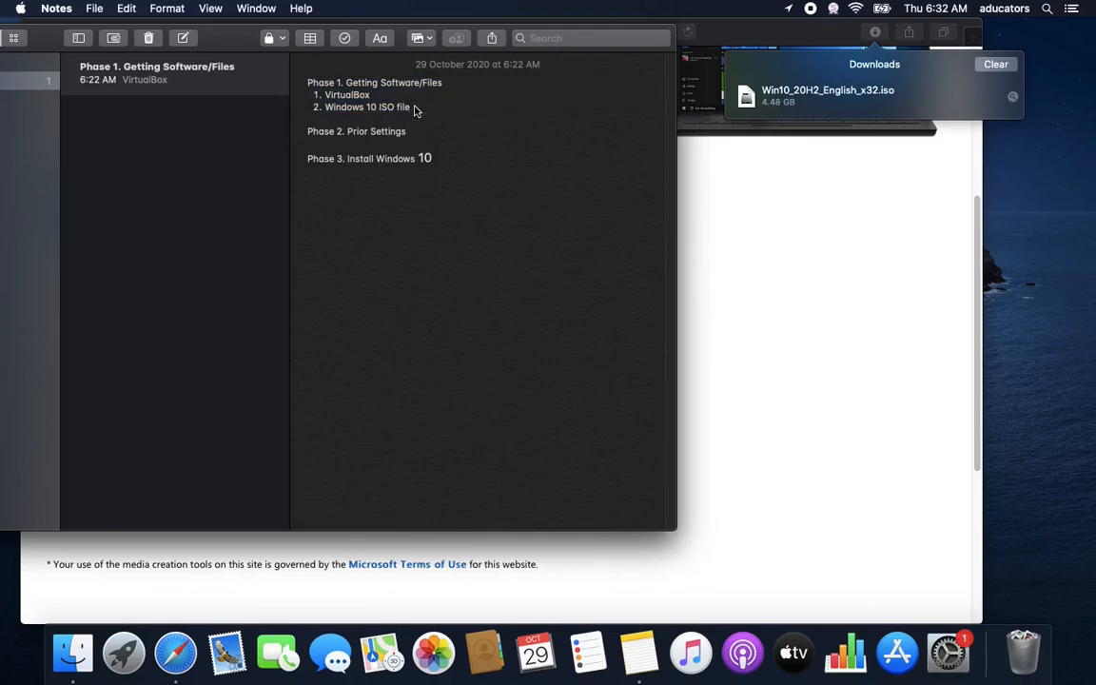
drag(428, 130, 347, 133)
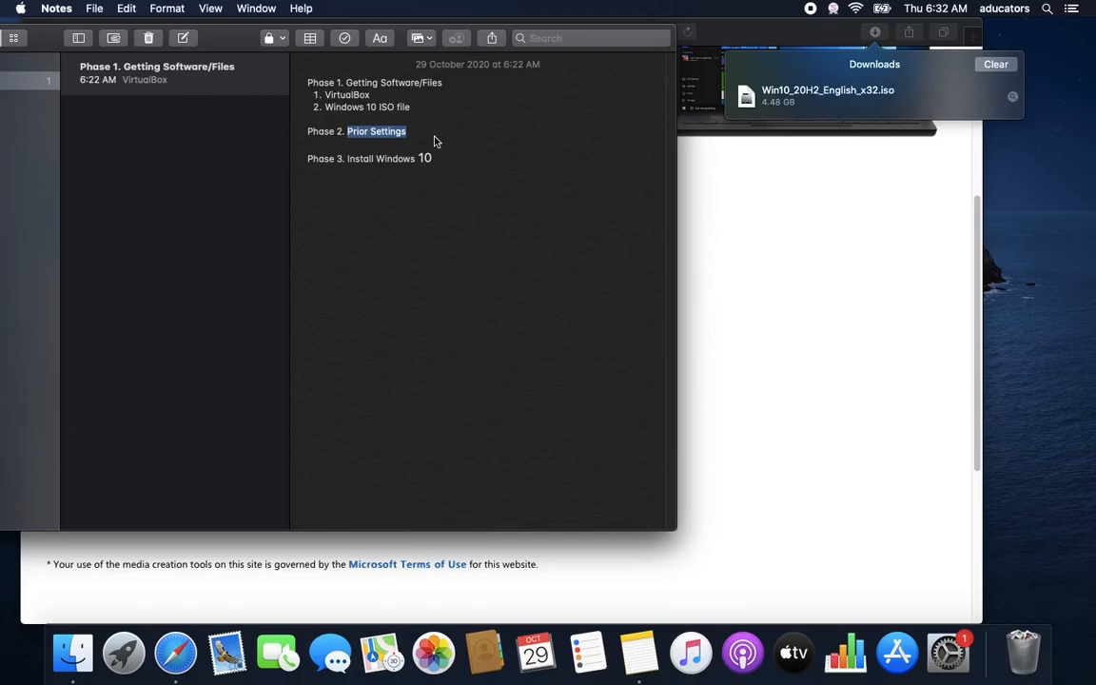
Launch VirtualBox through Spotlight by searching 'vir'
key(super+space)
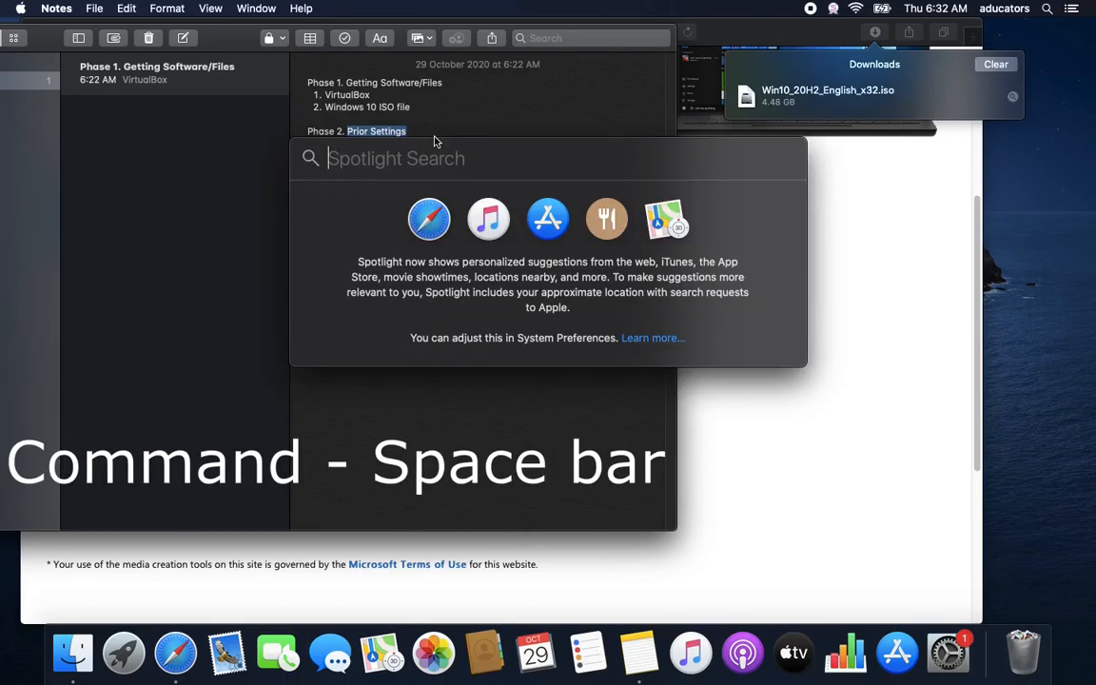
text(virtualBox)
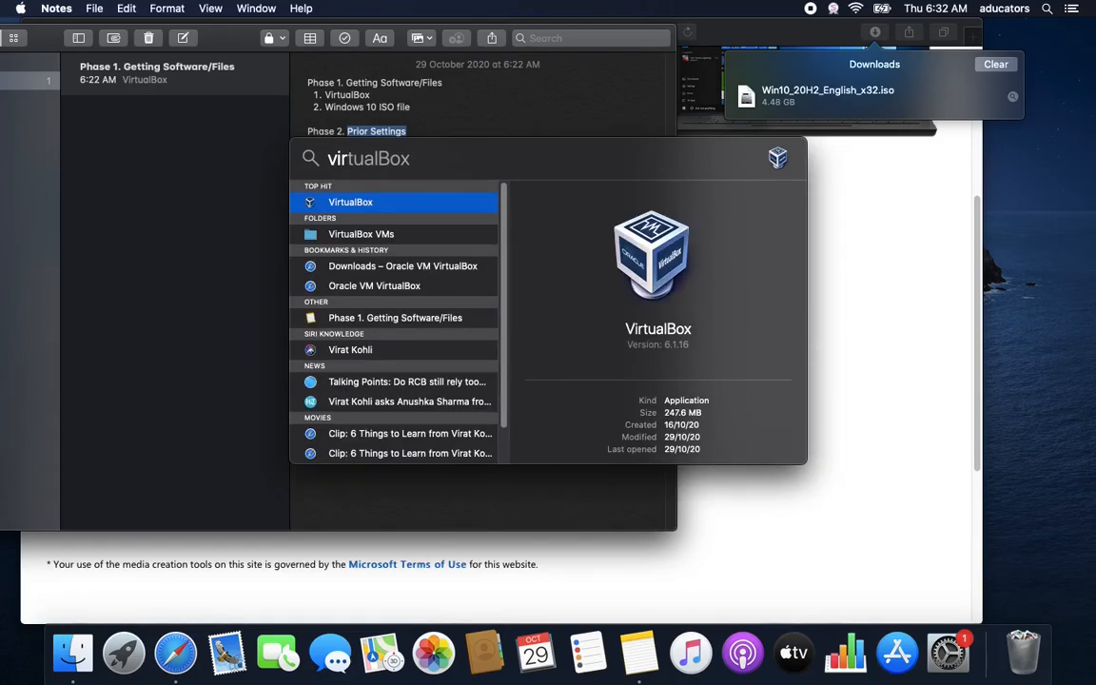
key(Return)
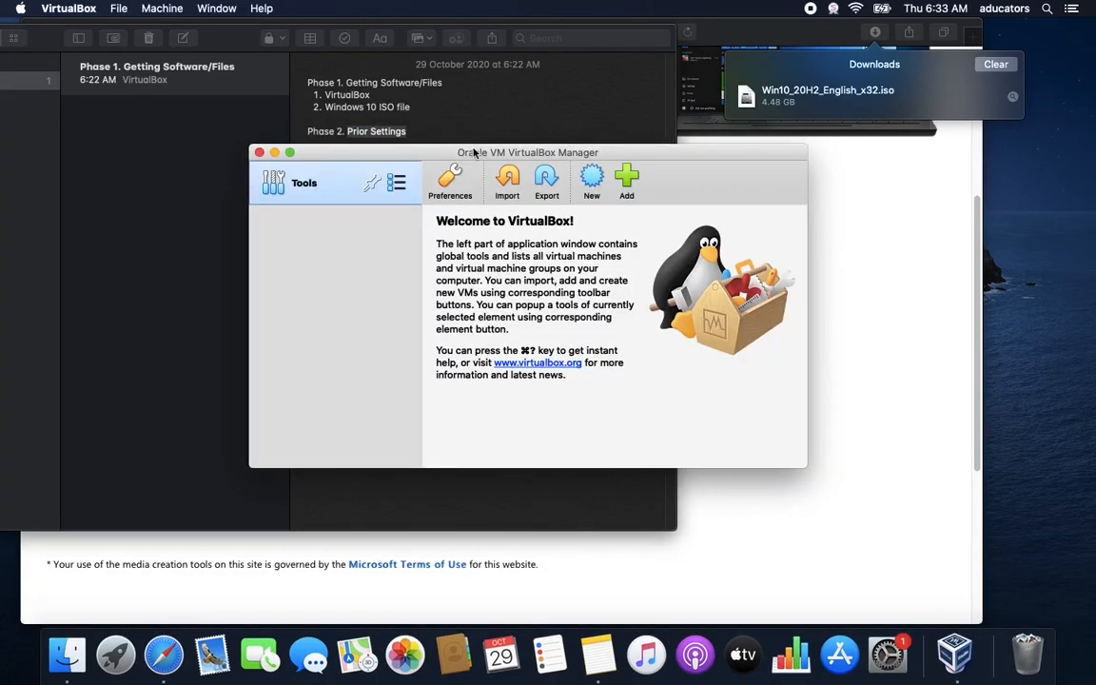
Start a new virtual machine named 'Windows 10' with version Windows 10 (32-bit)
drag(523, 155, 366, 60)
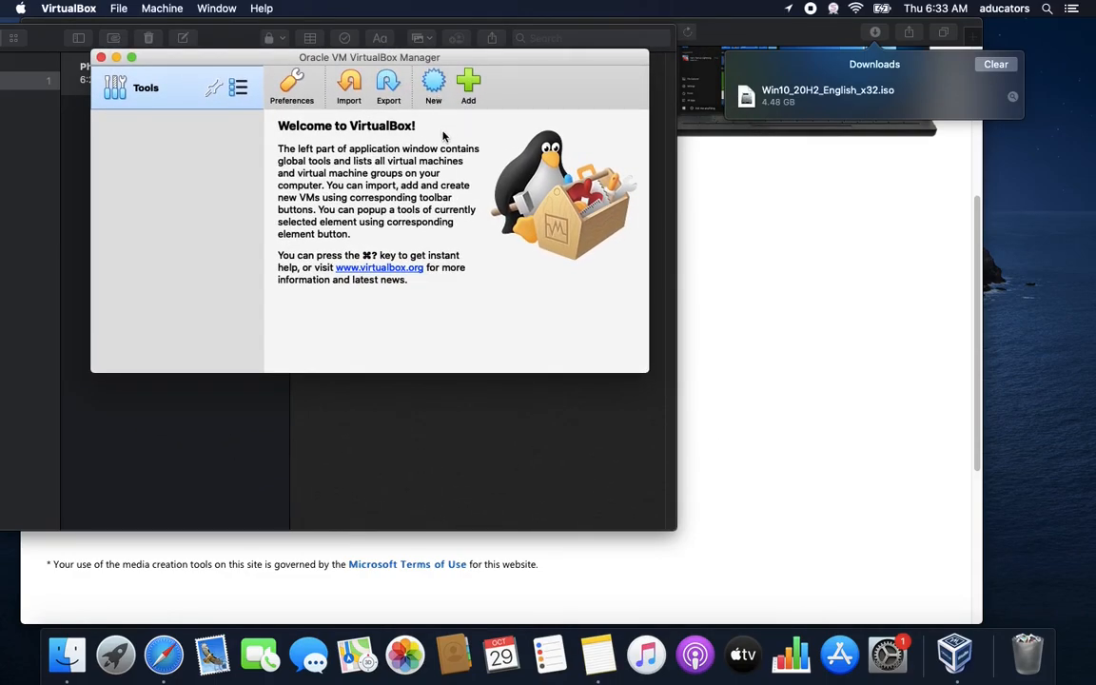
click(436, 90)
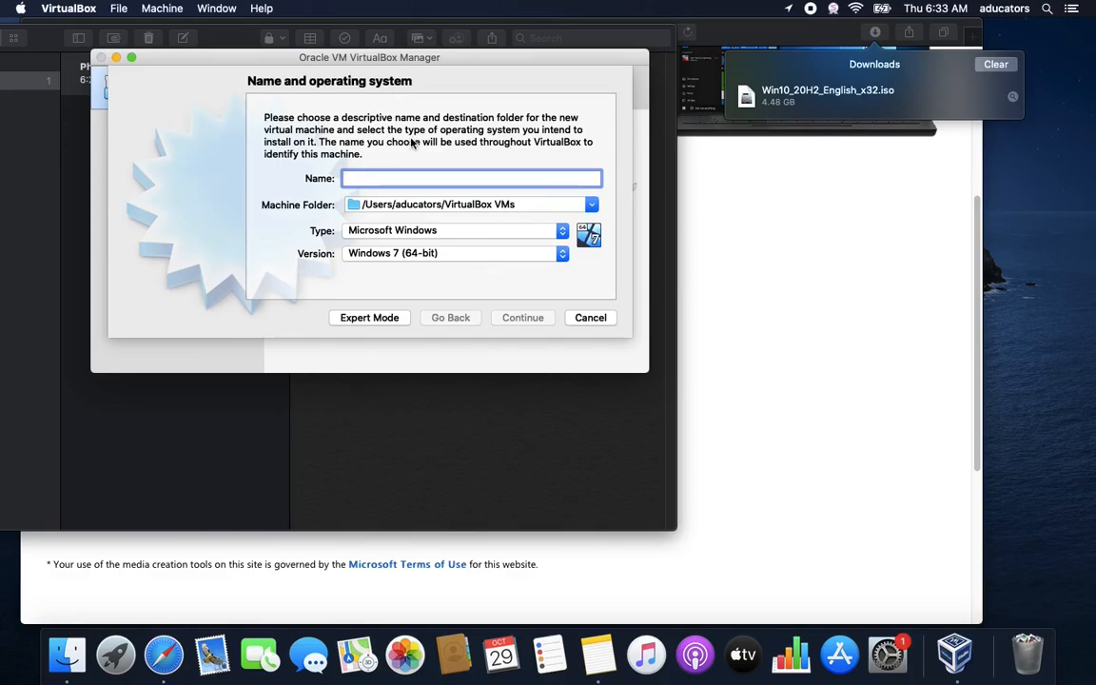
text(Windows 10)
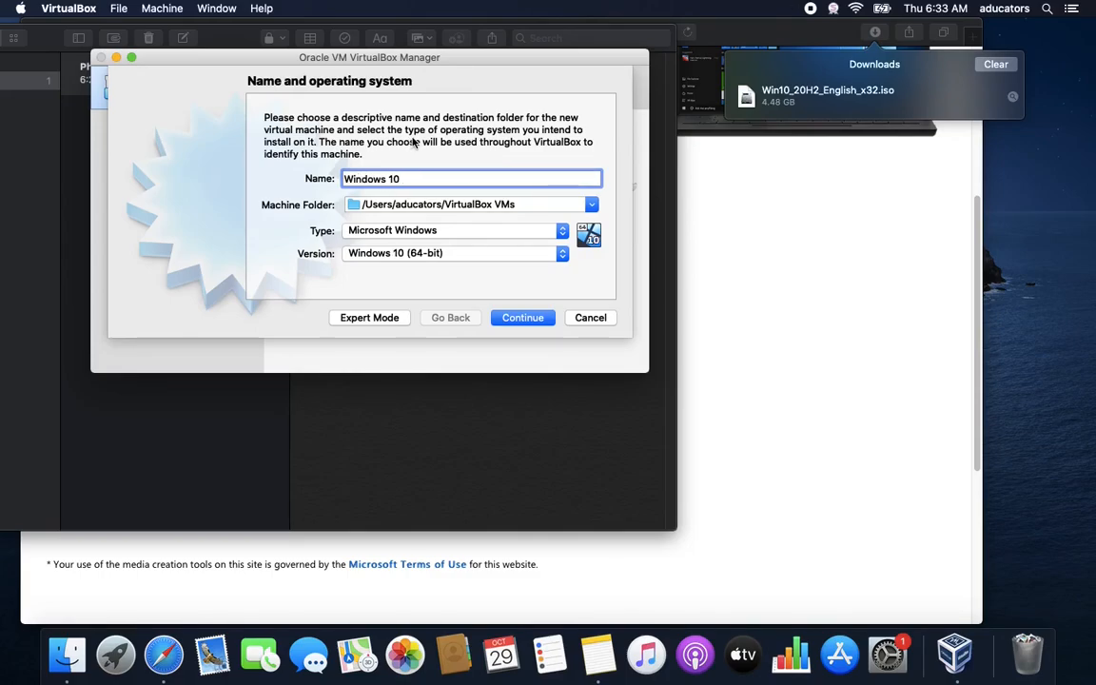
key(Tab)
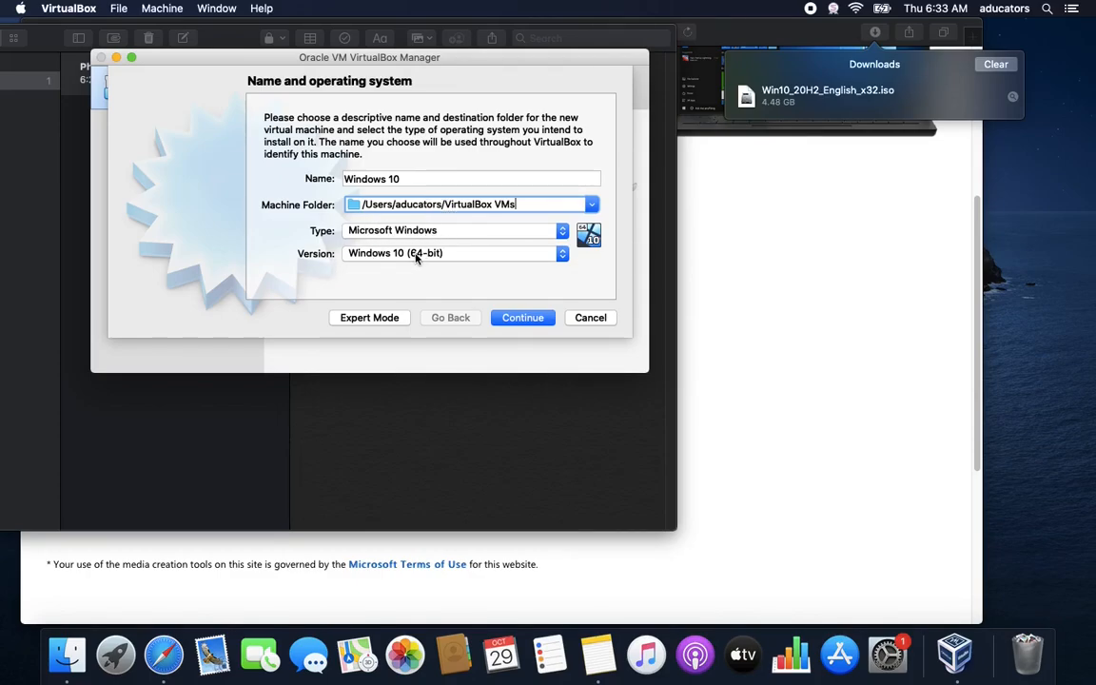
click(560, 255)
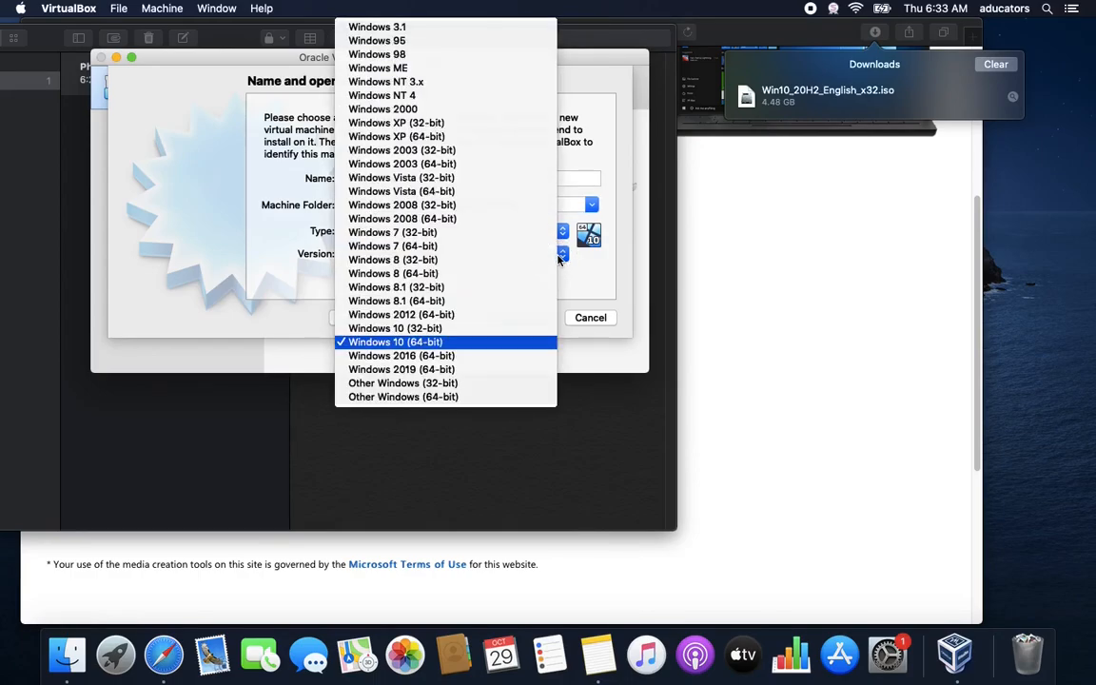
click(434, 329)
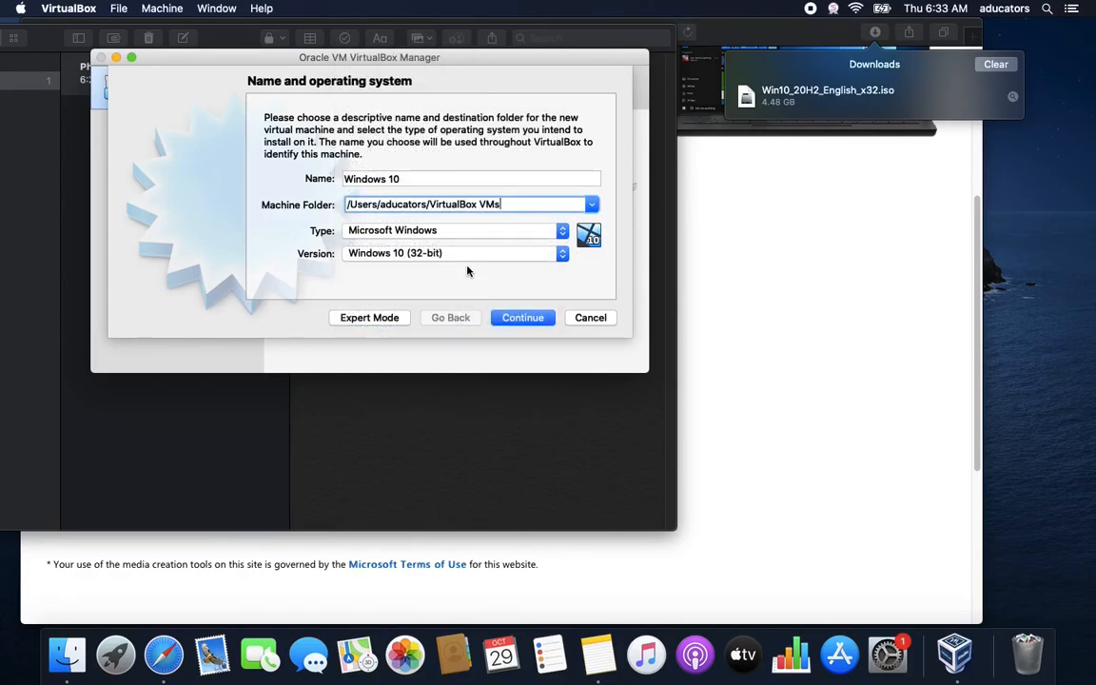
click(523, 318)
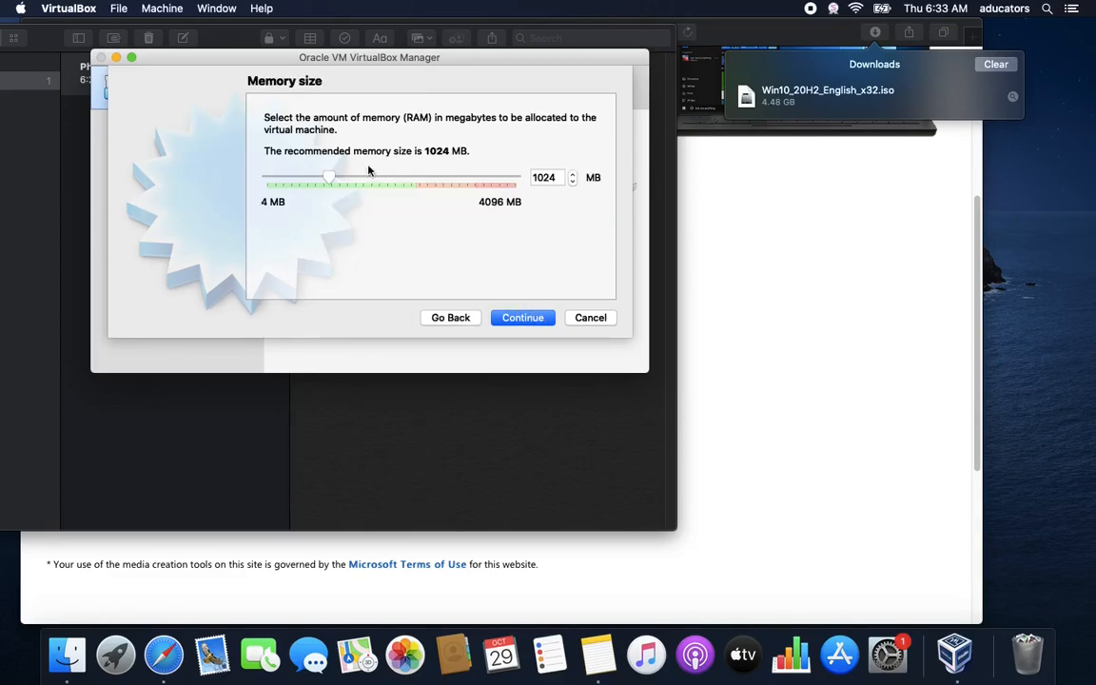
Set memory to 2048 MB and choose a new dynamically allocated VDI hard disk
double_click(550, 178)
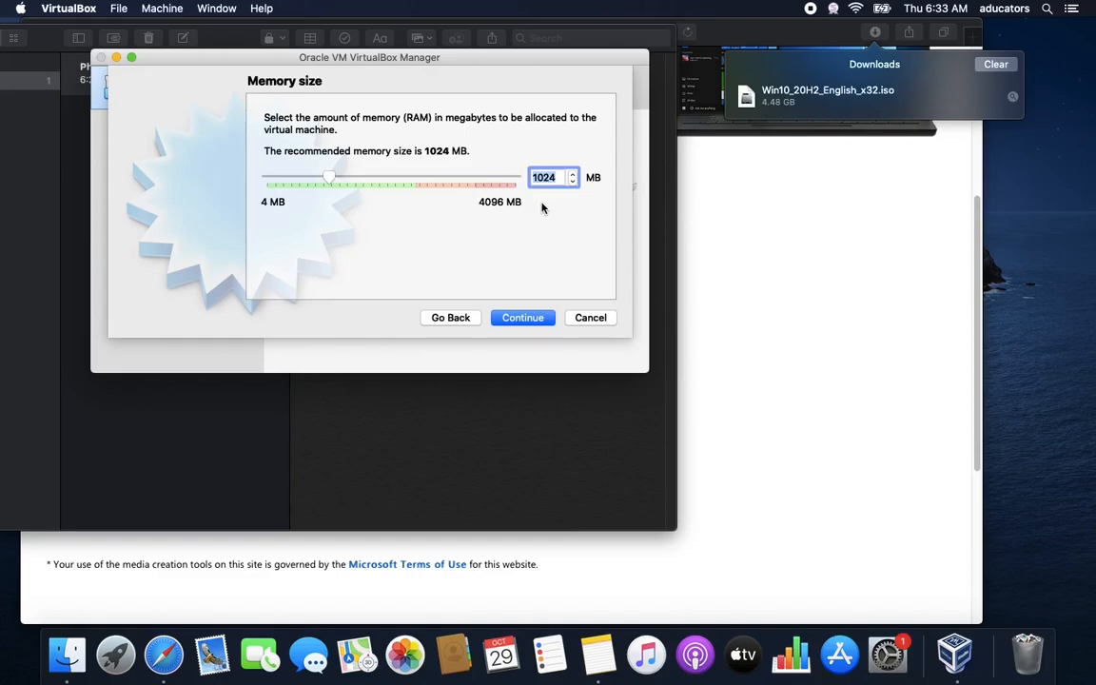
text(2048)
click(539, 323)
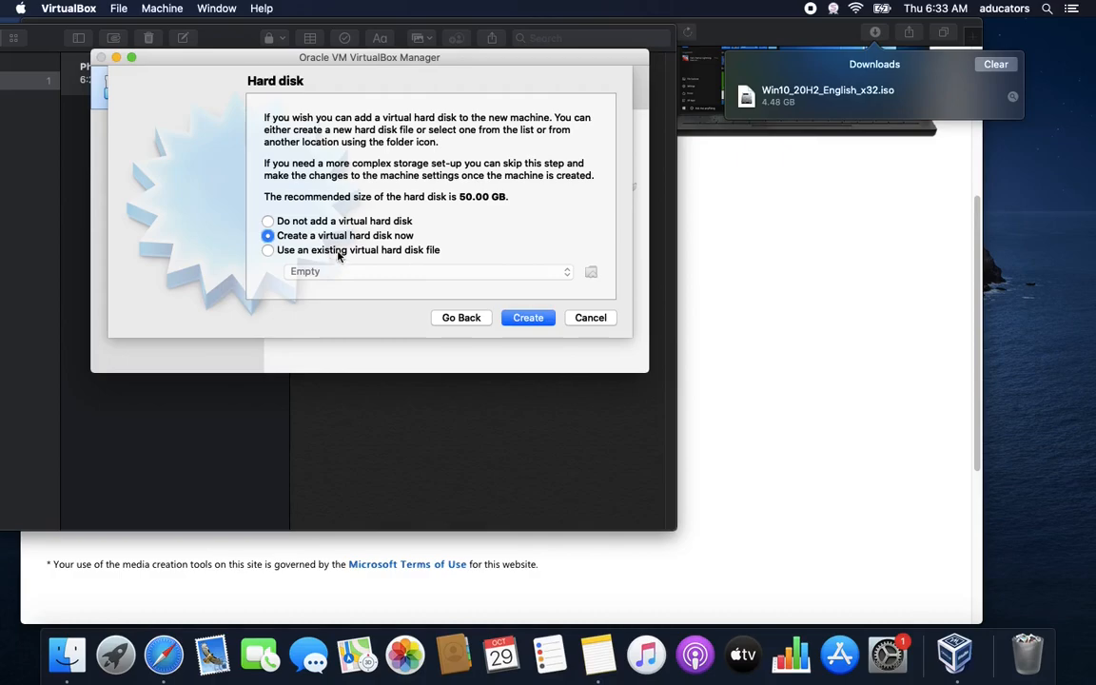
click(528, 319)
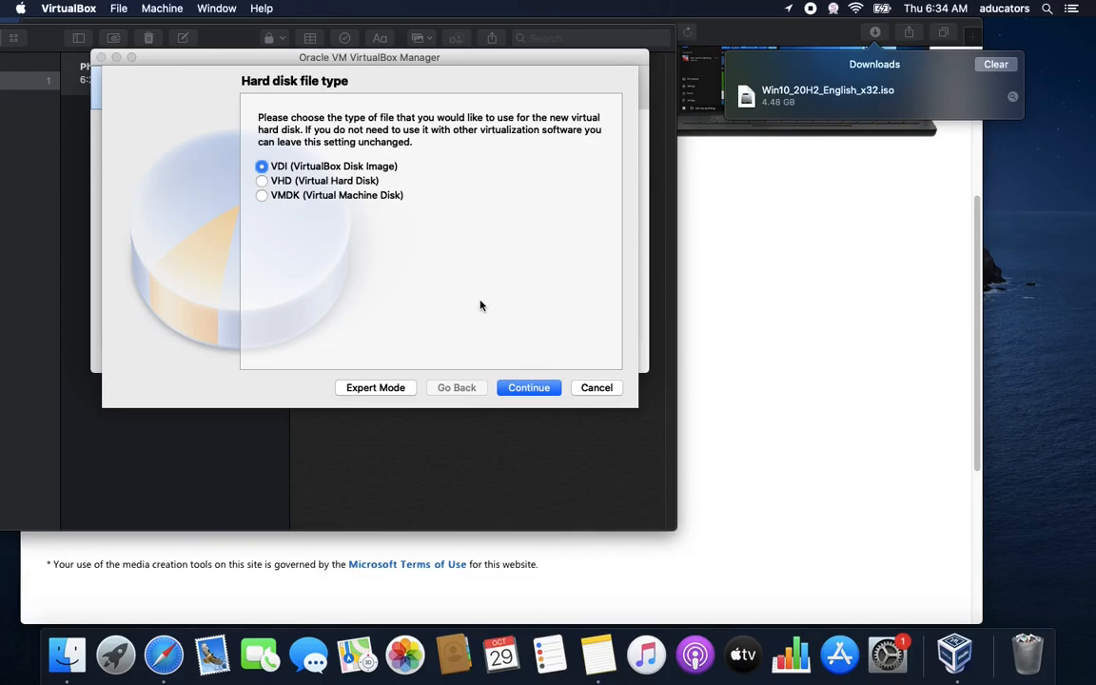
click(546, 389)
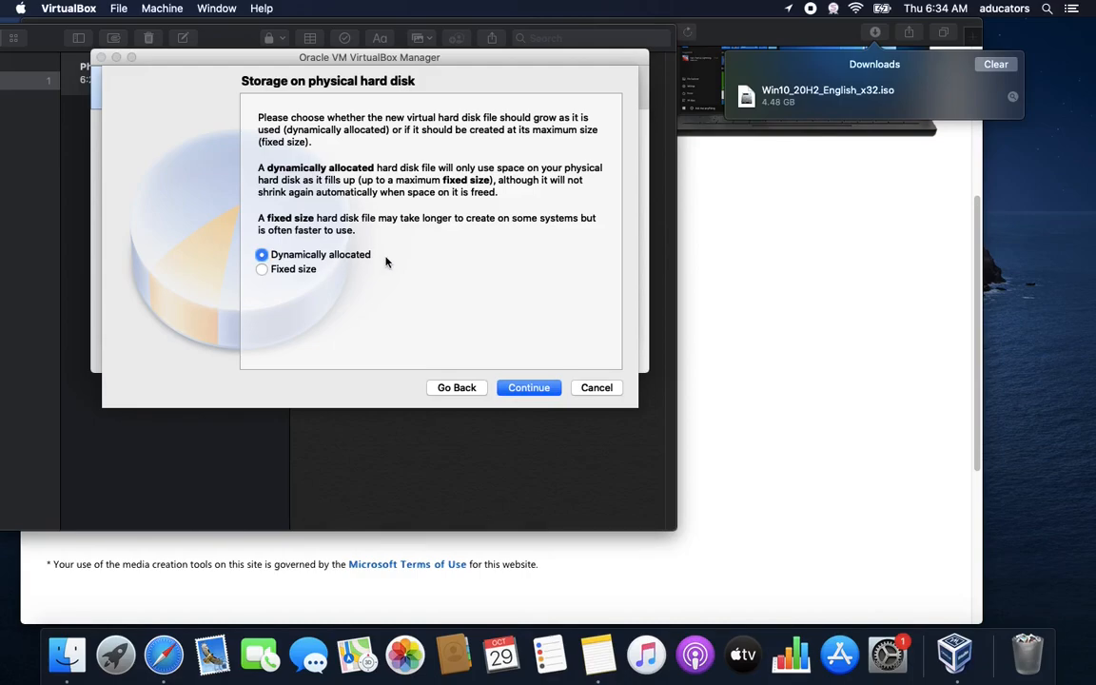
click(549, 389)
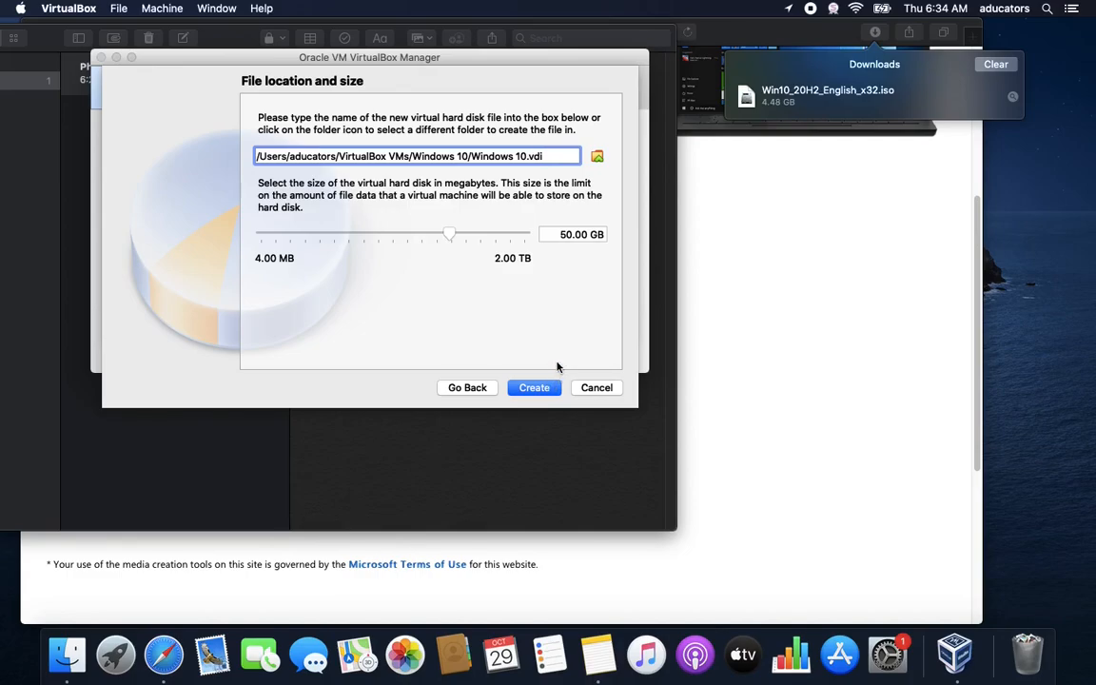
Set the virtual disk size to 30 GB and create the machine
click(568, 235)
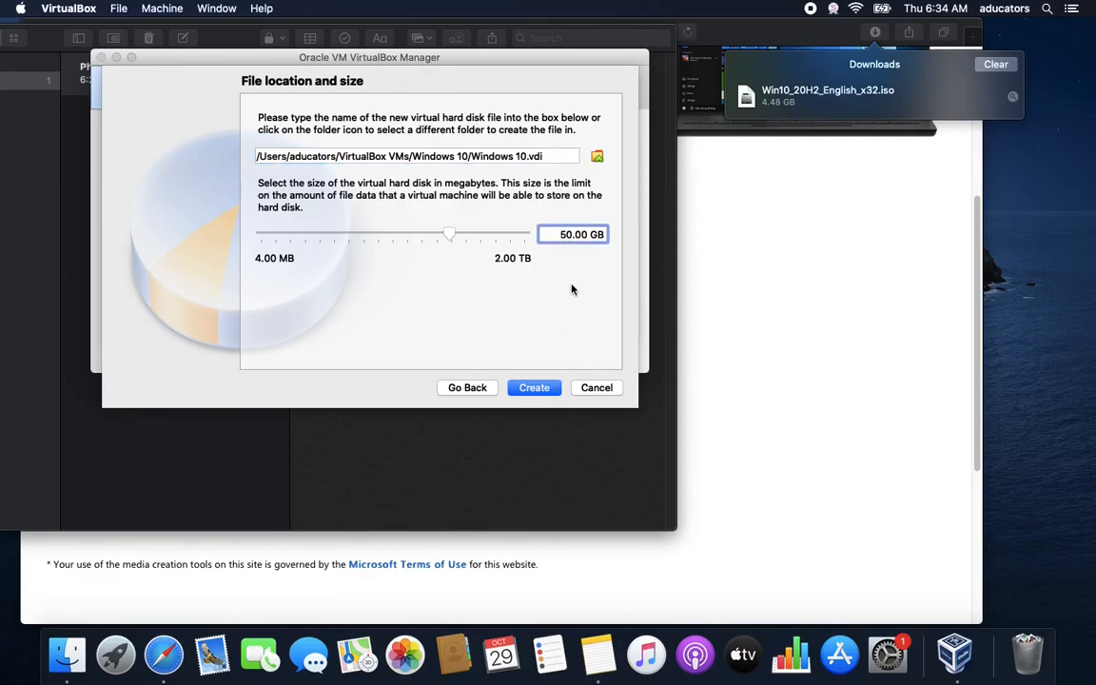
key(BackSpace)
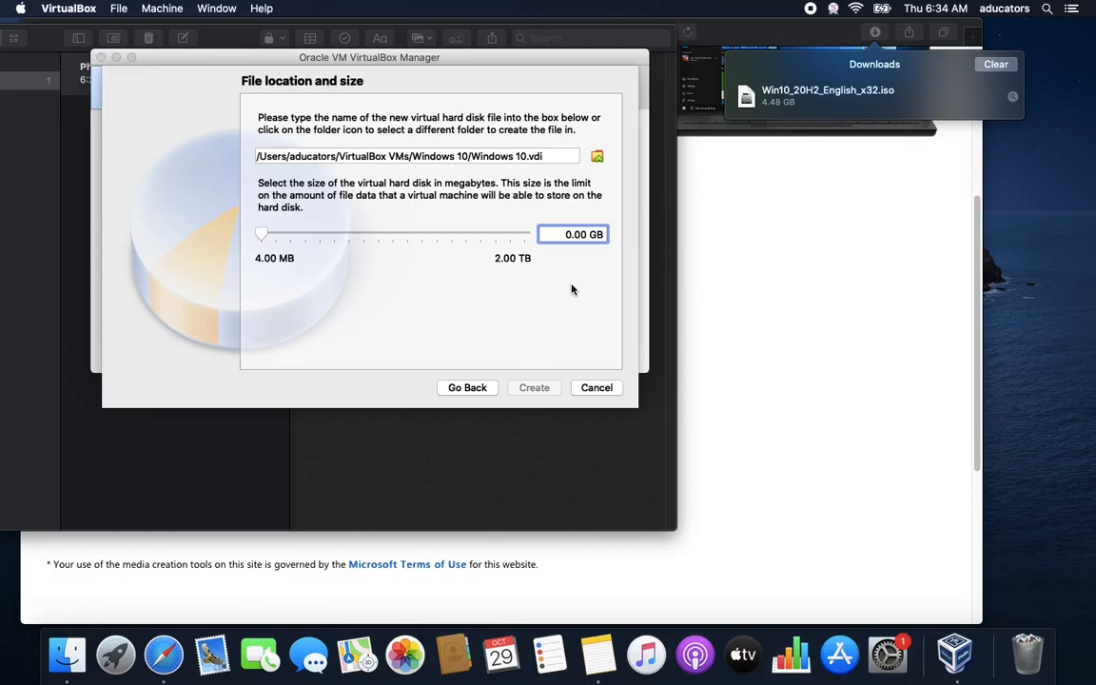
text(3)
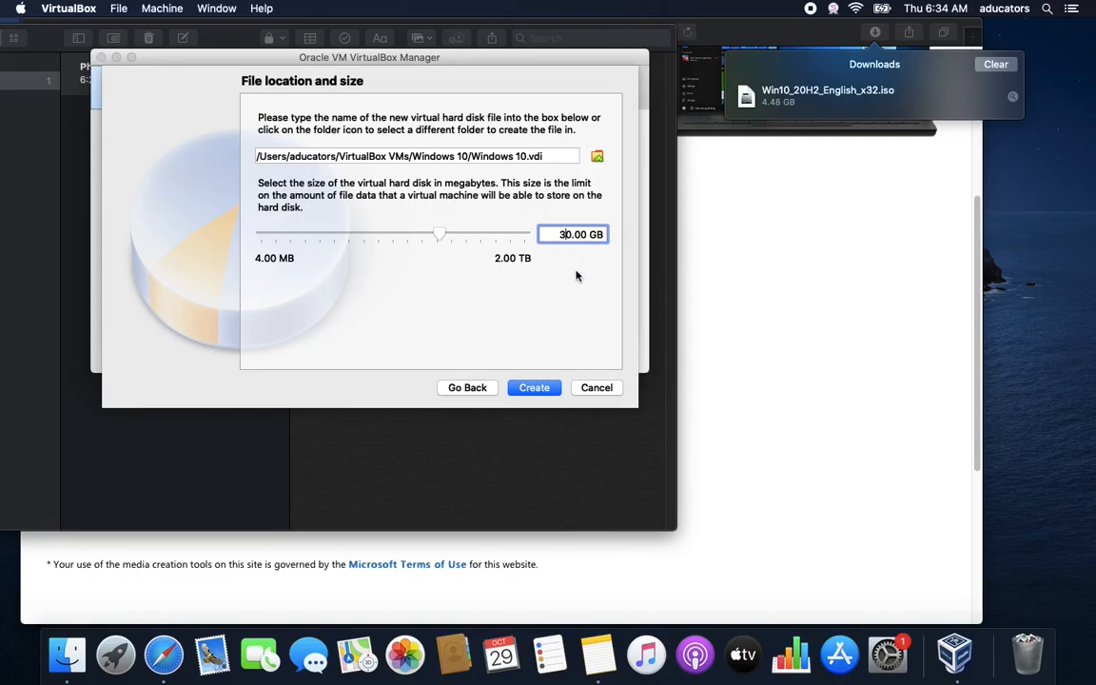
key(BackSpace)
text(10)
key(BackSpace)
key(BackSpace)
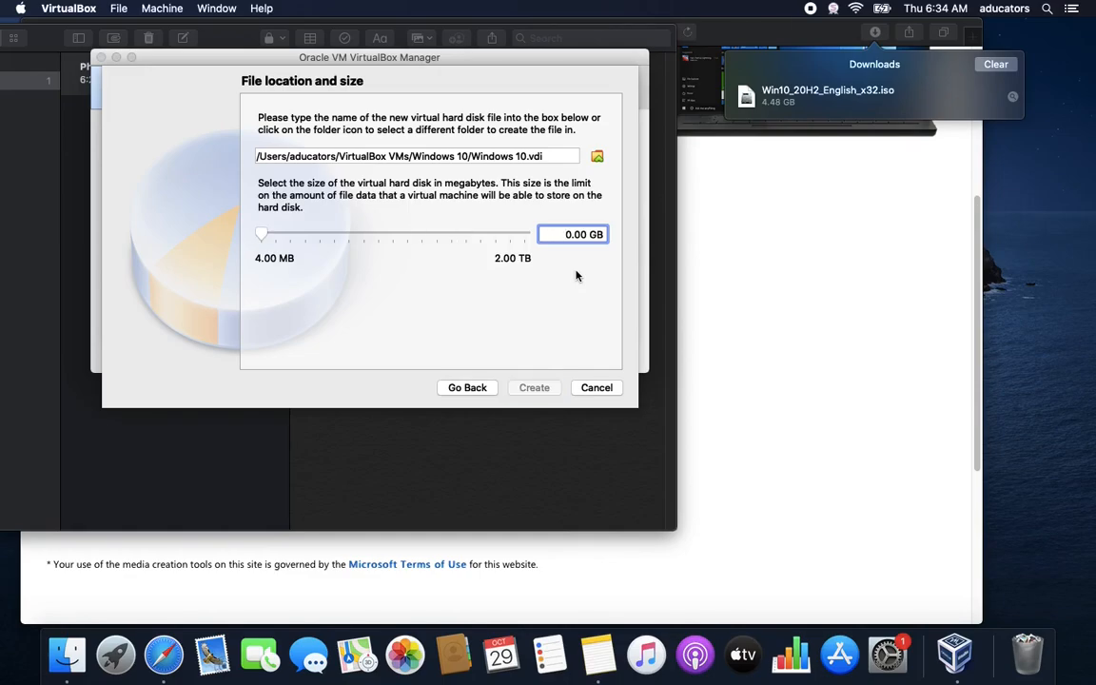
text(3)
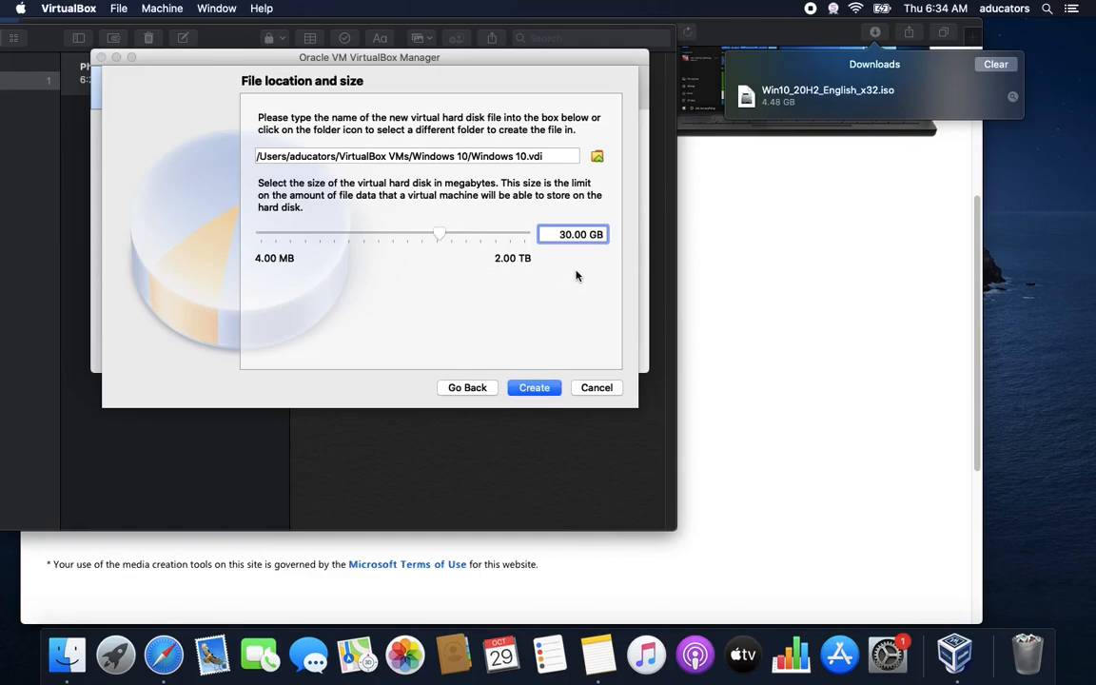
click(549, 392)
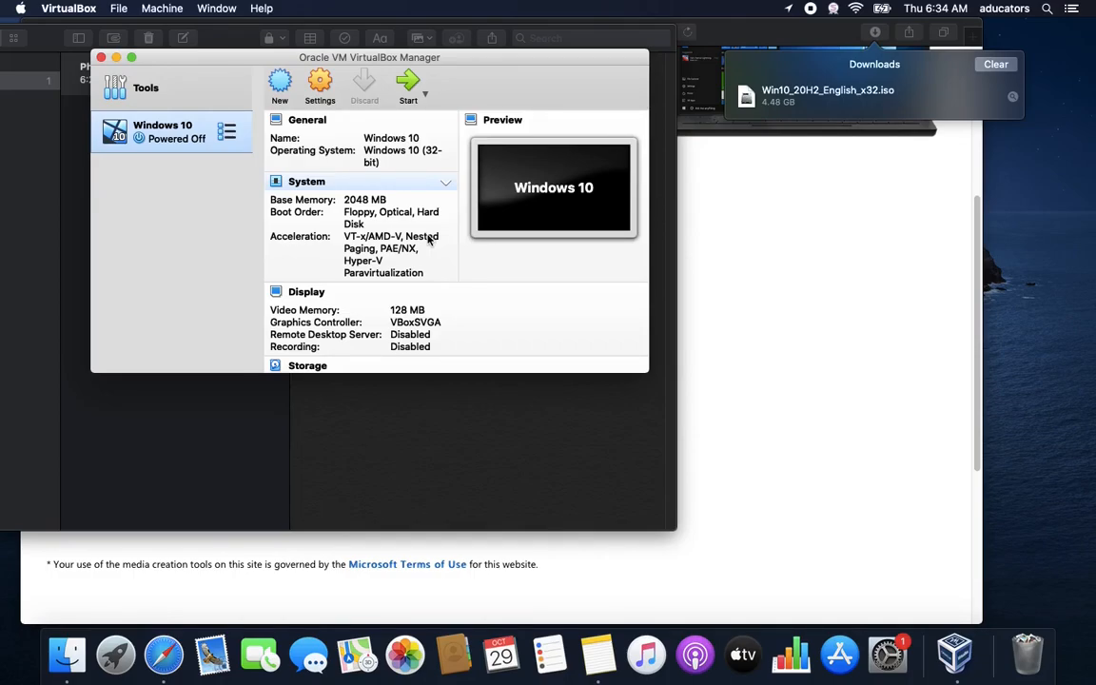
Review the Windows 10 machine's details pane, then open its Settings dialog
scroll(403, 243, down, 1)
scroll(402, 244, down, 10)
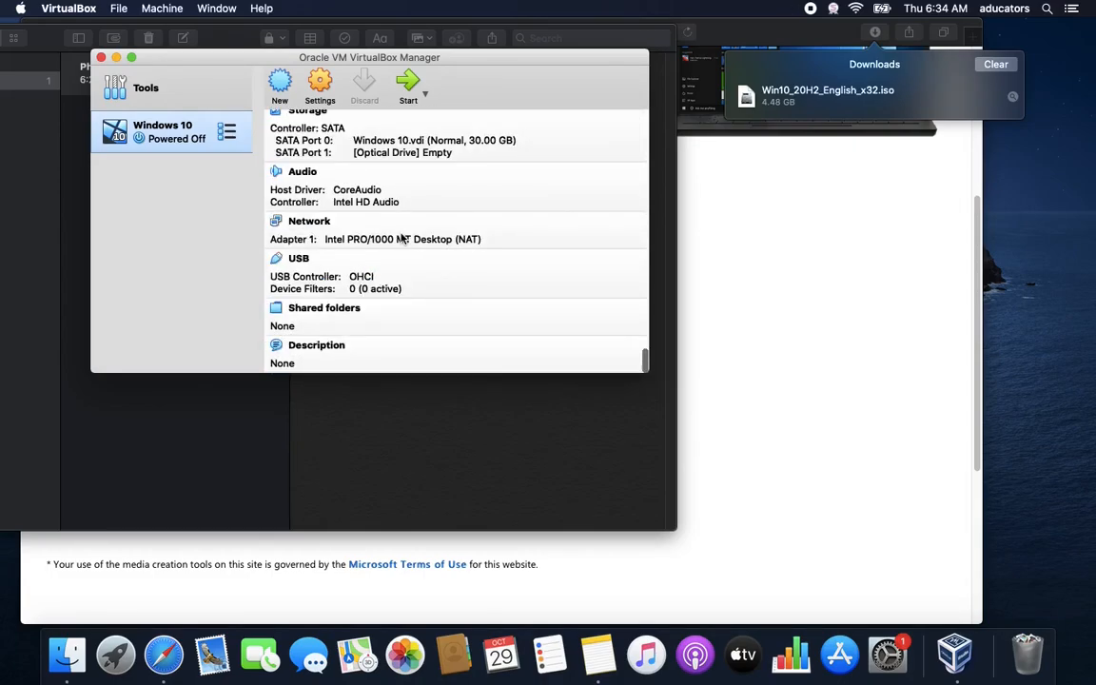
click(329, 101)
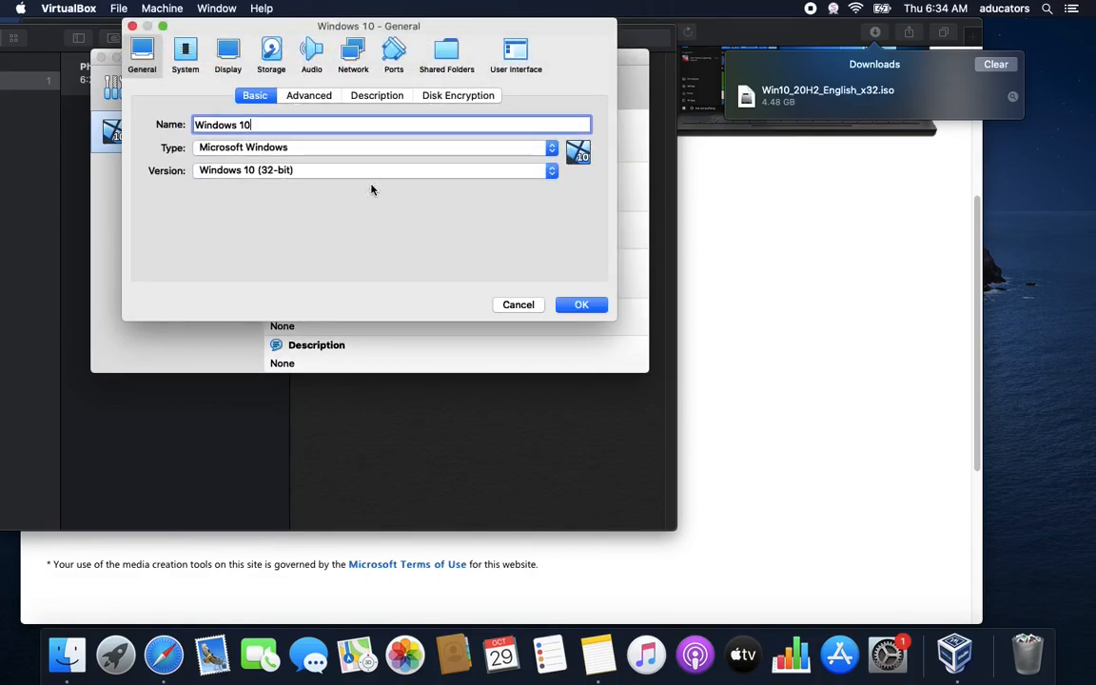
Under General > Advanced, set Shared Clipboard and Drag'n'Drop to Bidirectional
click(307, 96)
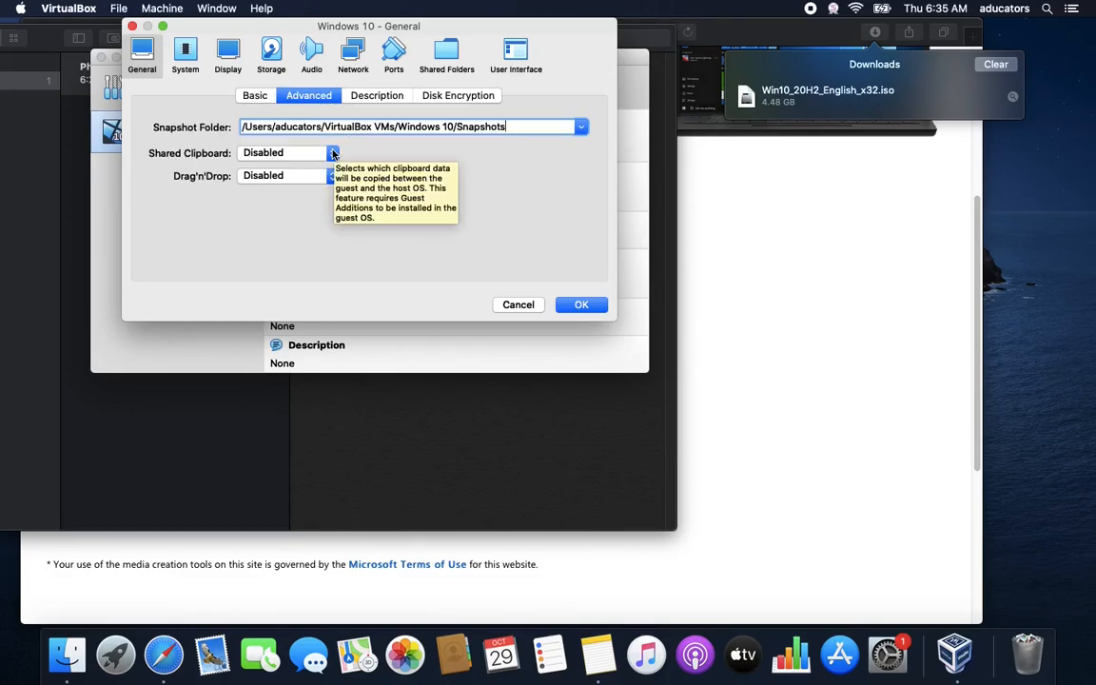
click(302, 153)
click(302, 196)
click(321, 176)
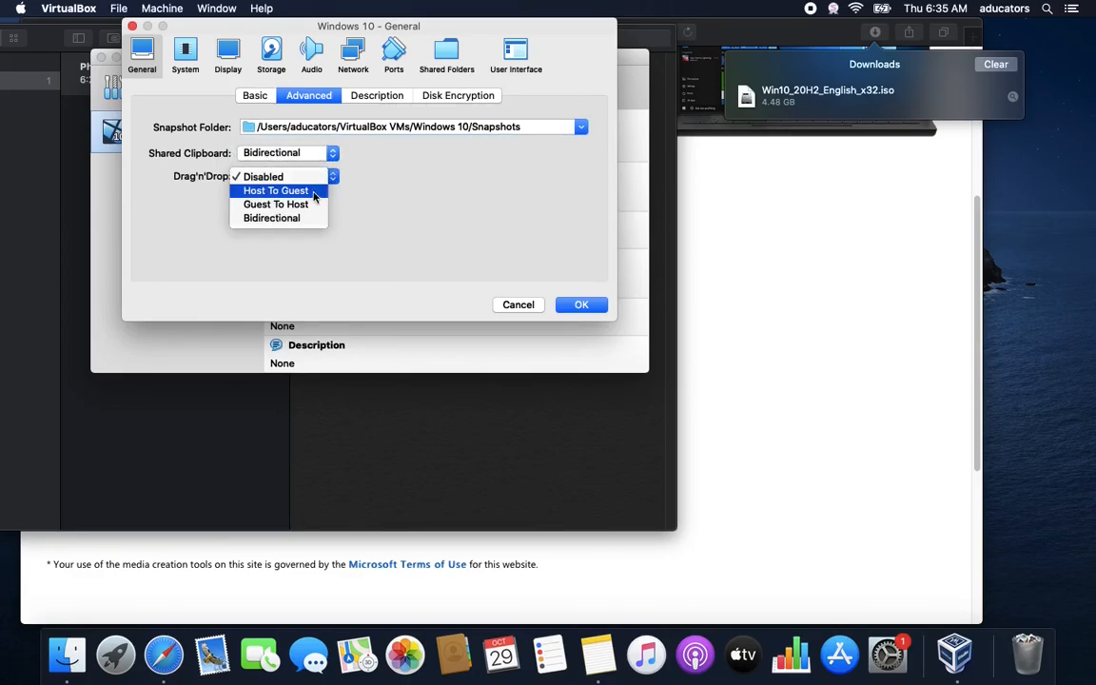
click(300, 218)
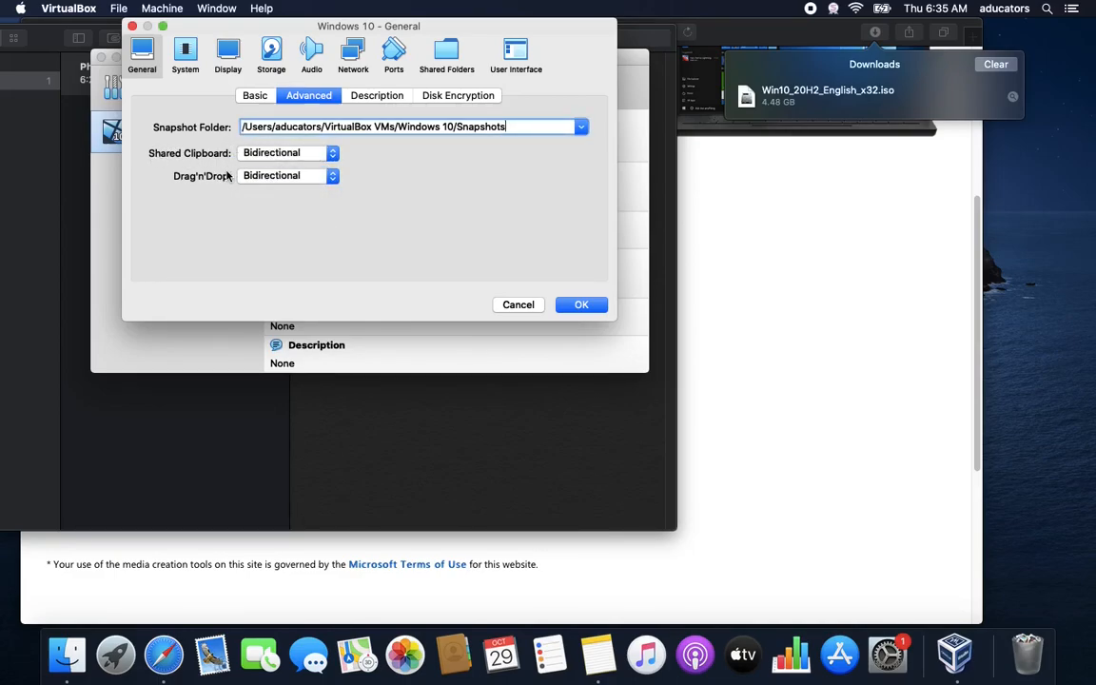
click(184, 66)
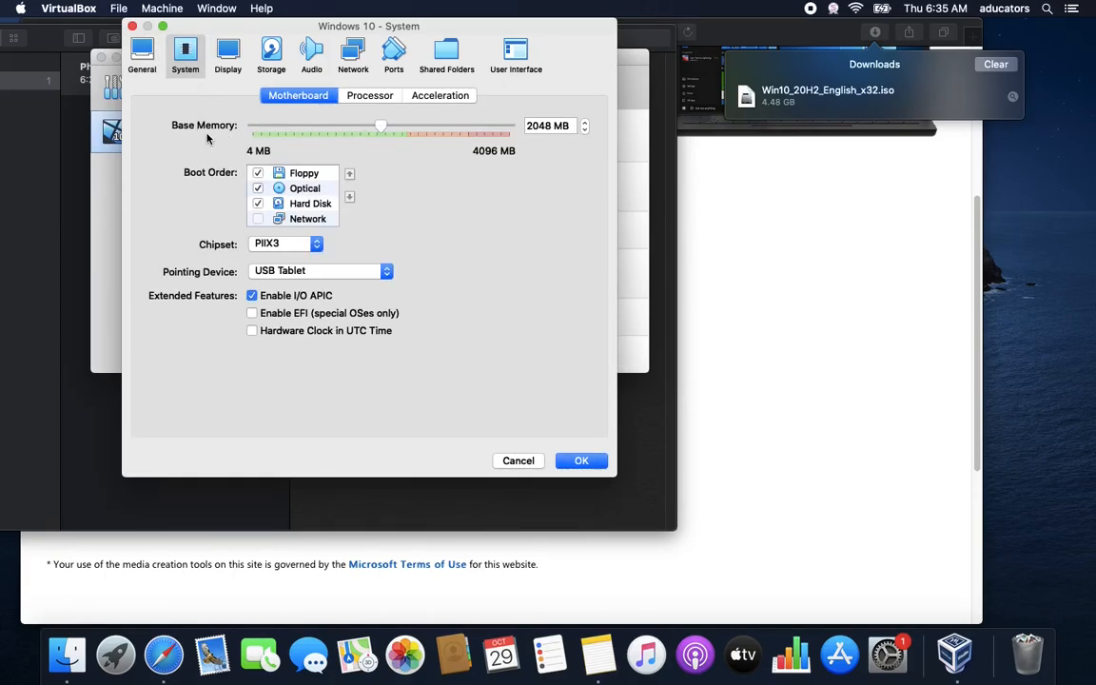
Remove Floppy from the Motherboard boot order and enable Network boot
click(258, 175)
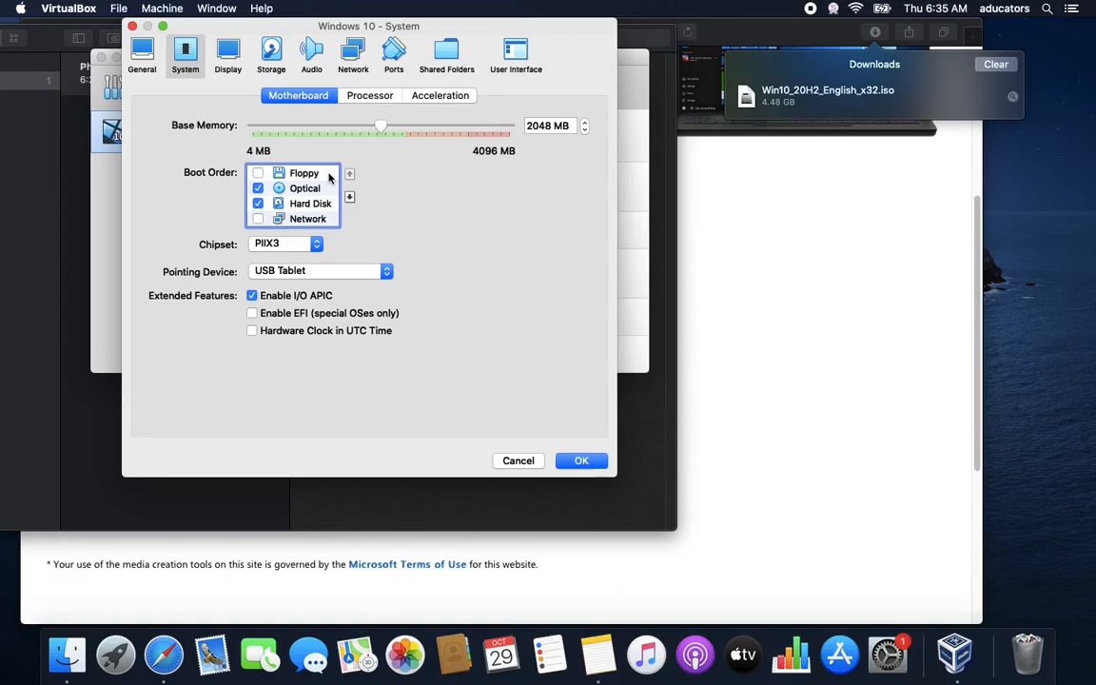
click(258, 219)
click(227, 55)
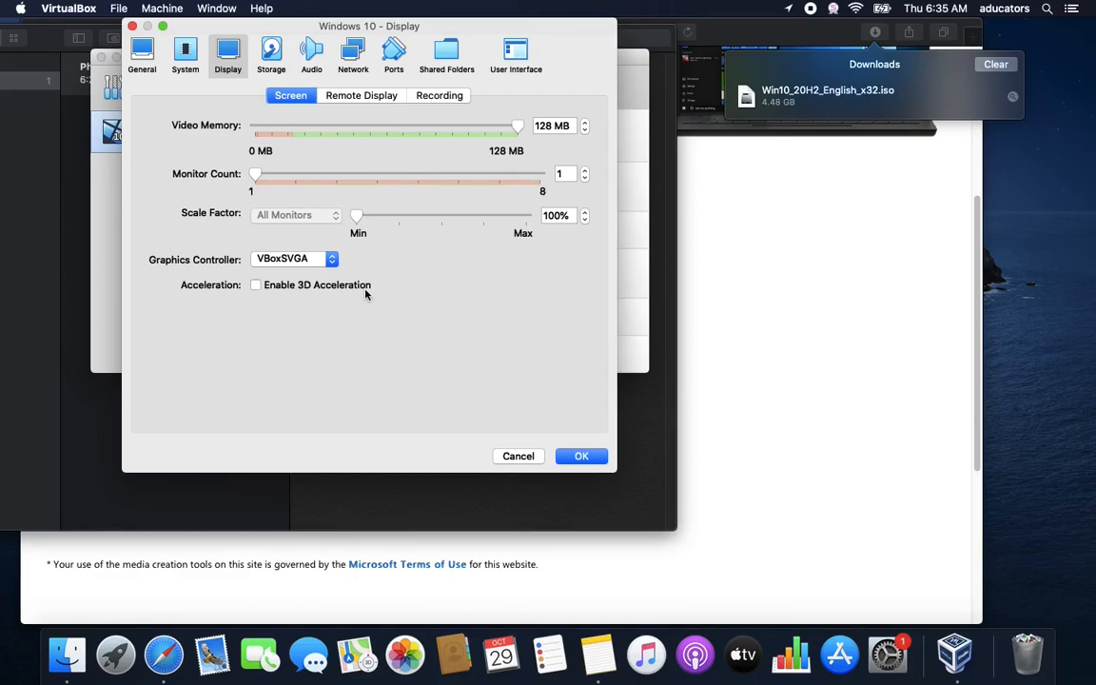
Enable 3D acceleration and raise video memory to 256 MB
click(270, 288)
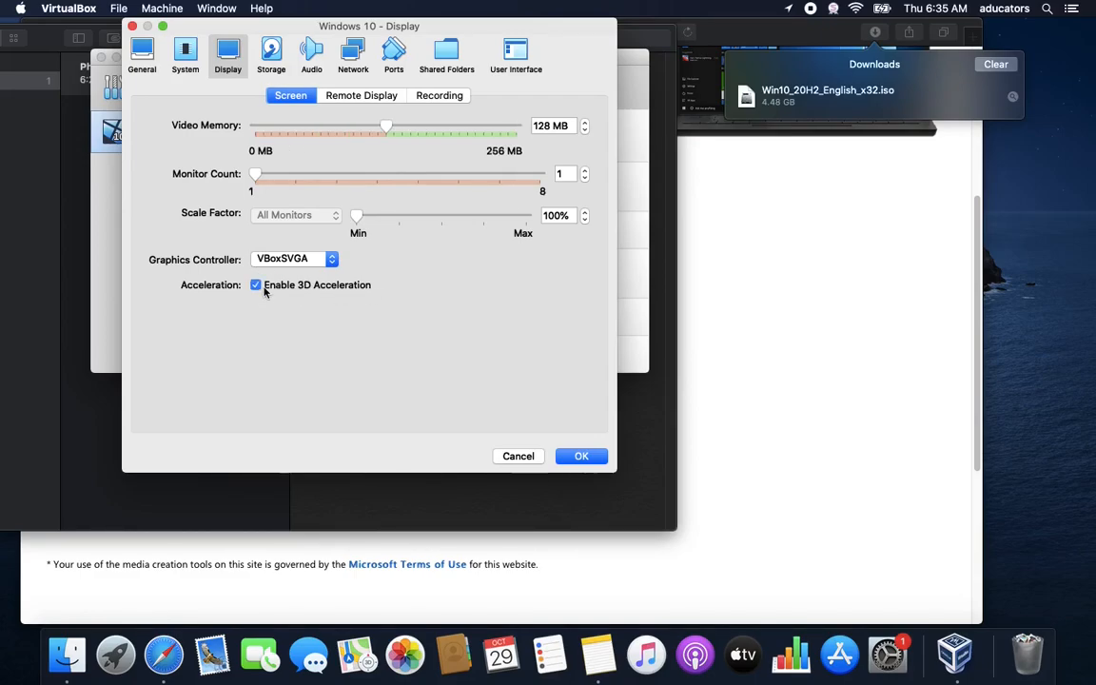
drag(385, 126, 528, 126)
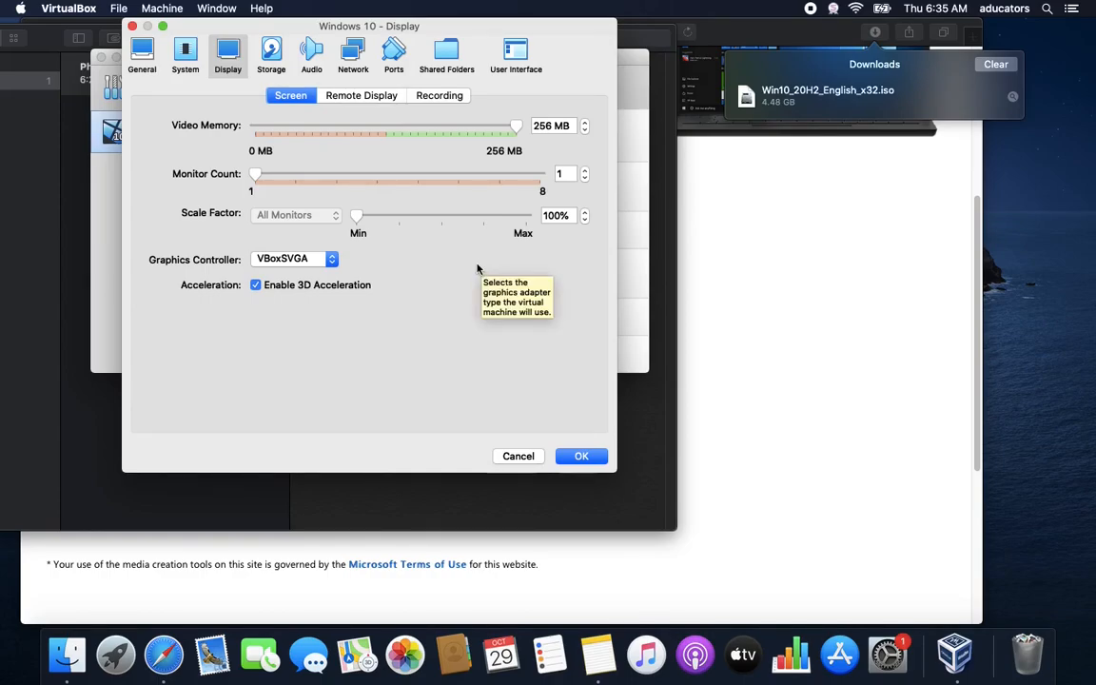
click(276, 67)
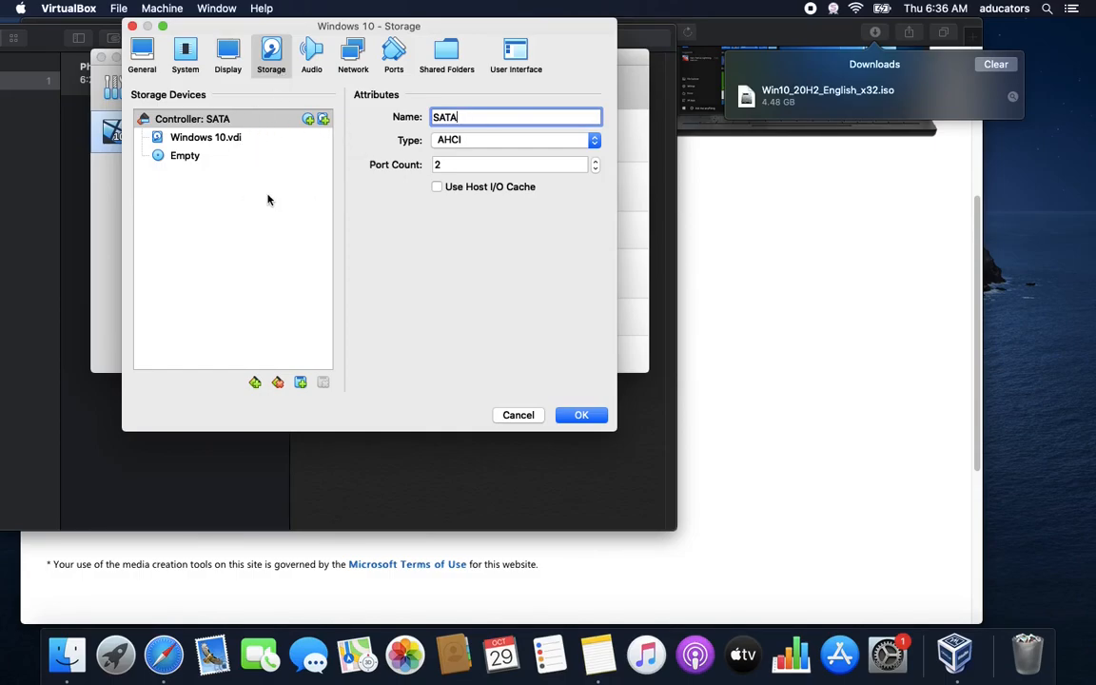
Set Network Adapter 1 to Bridged Adapter on en0: Wi-Fi instead of NAT
click(311, 57)
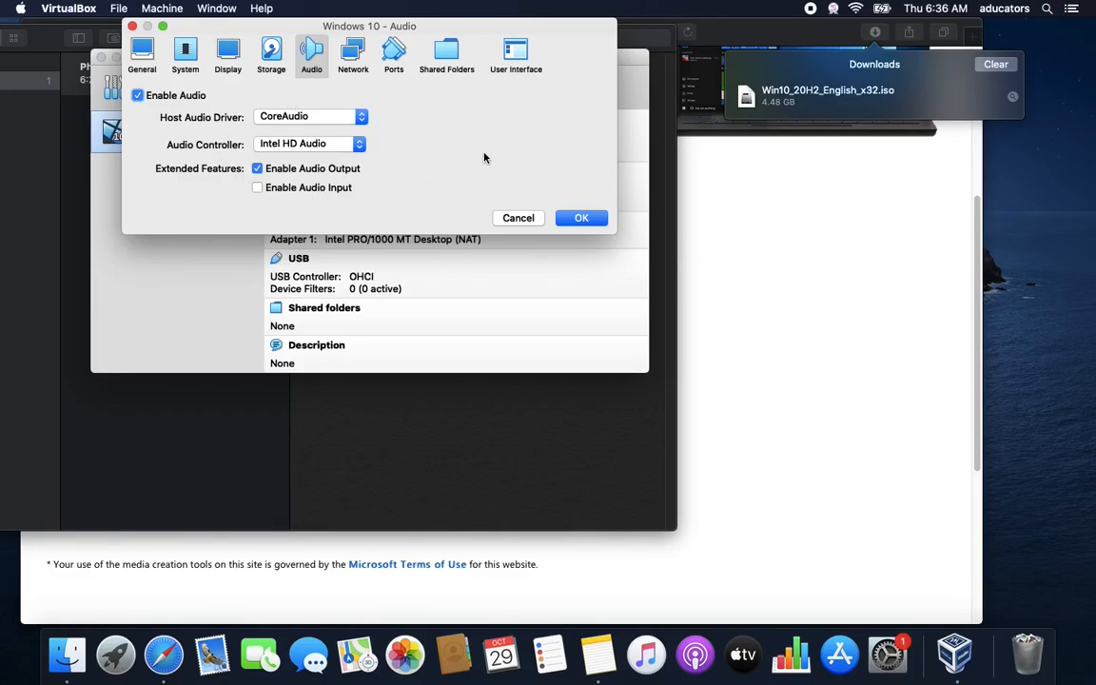
click(358, 68)
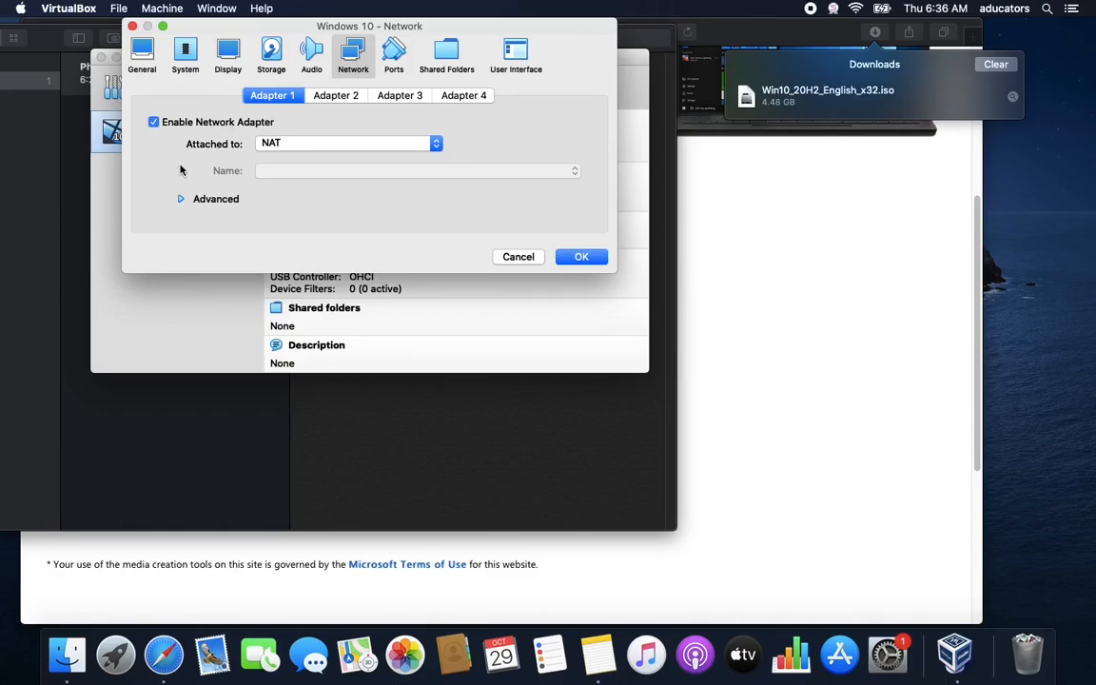
click(358, 141)
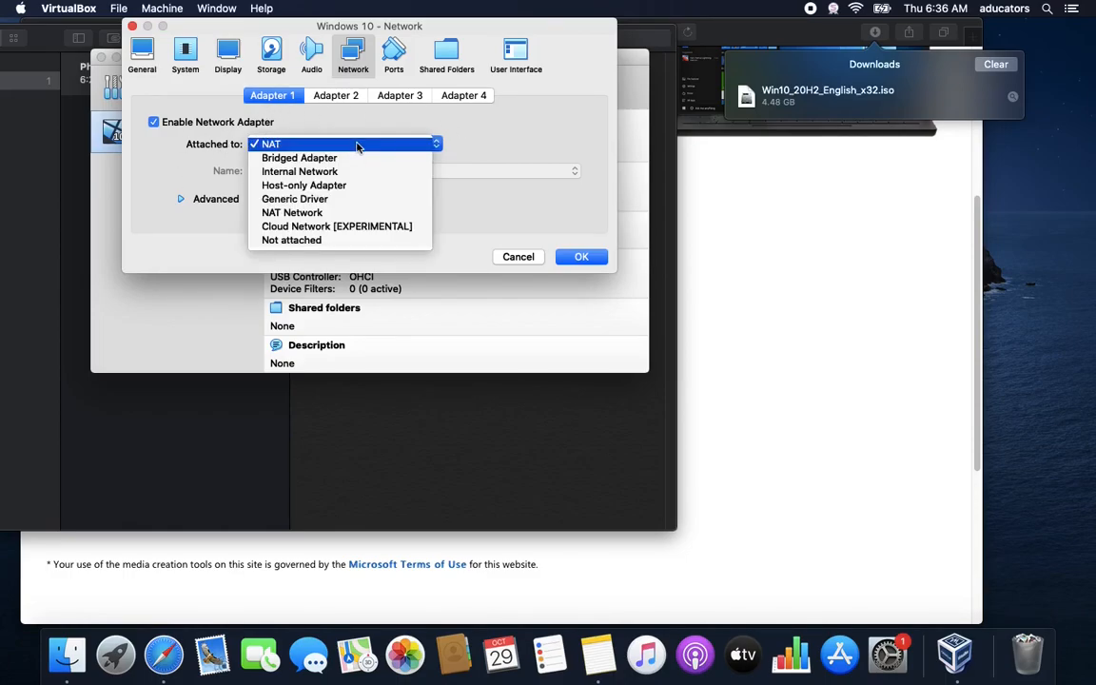
click(337, 158)
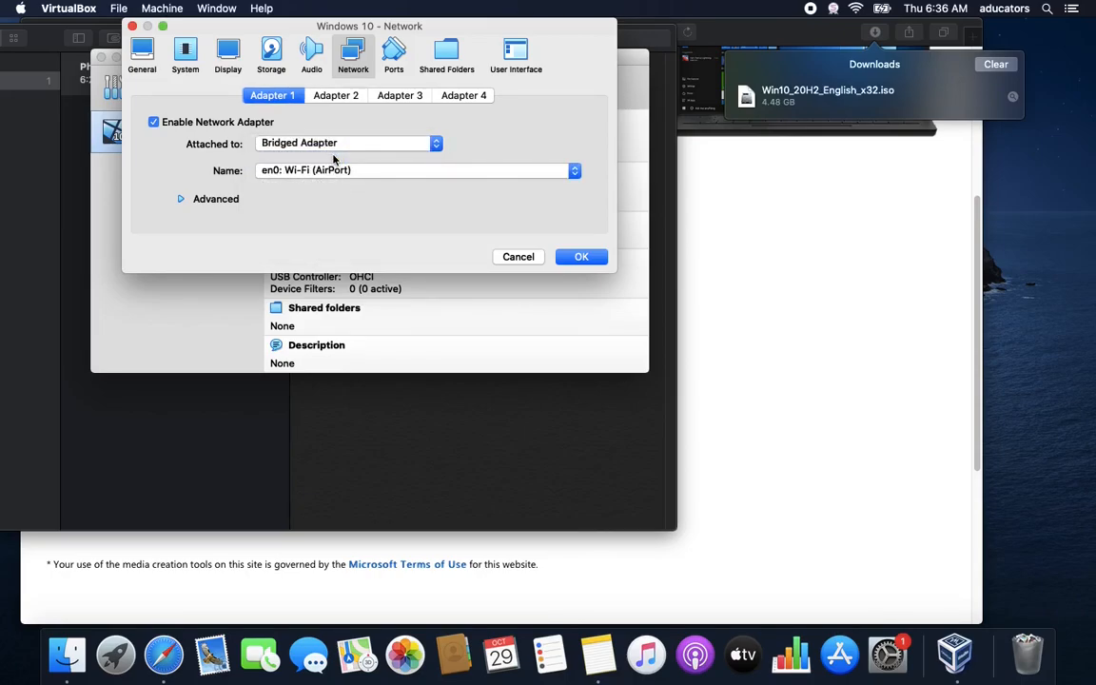
Look through the Ports, Shared Folders and User Interface pages, ending on Storage
click(394, 57)
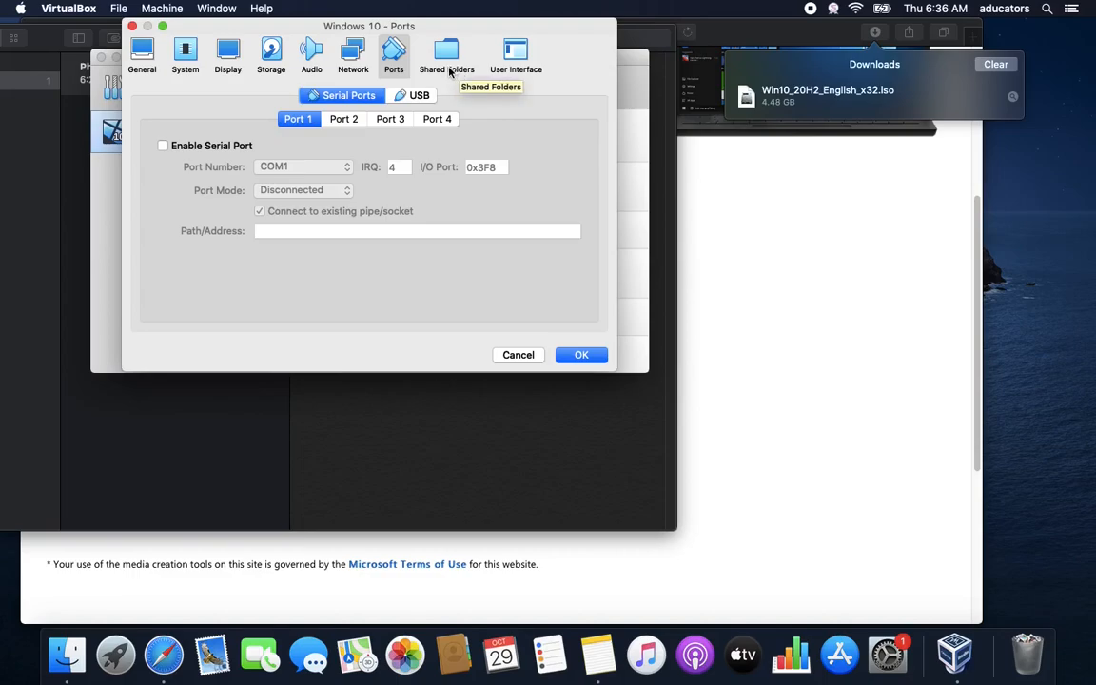
click(459, 72)
click(531, 73)
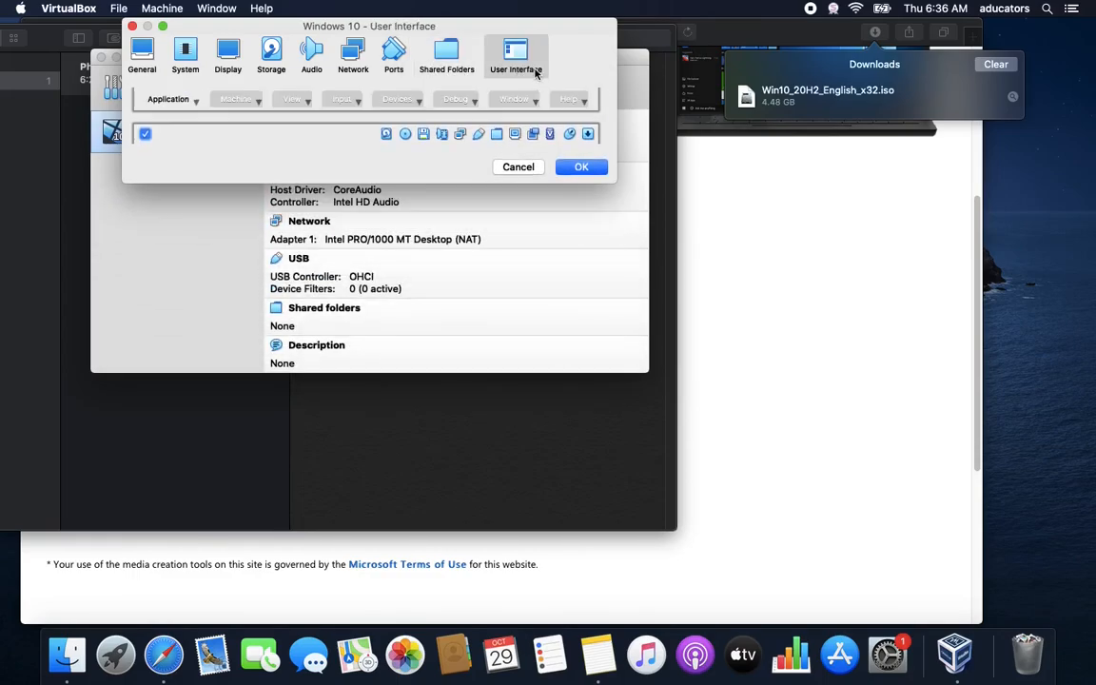
click(283, 57)
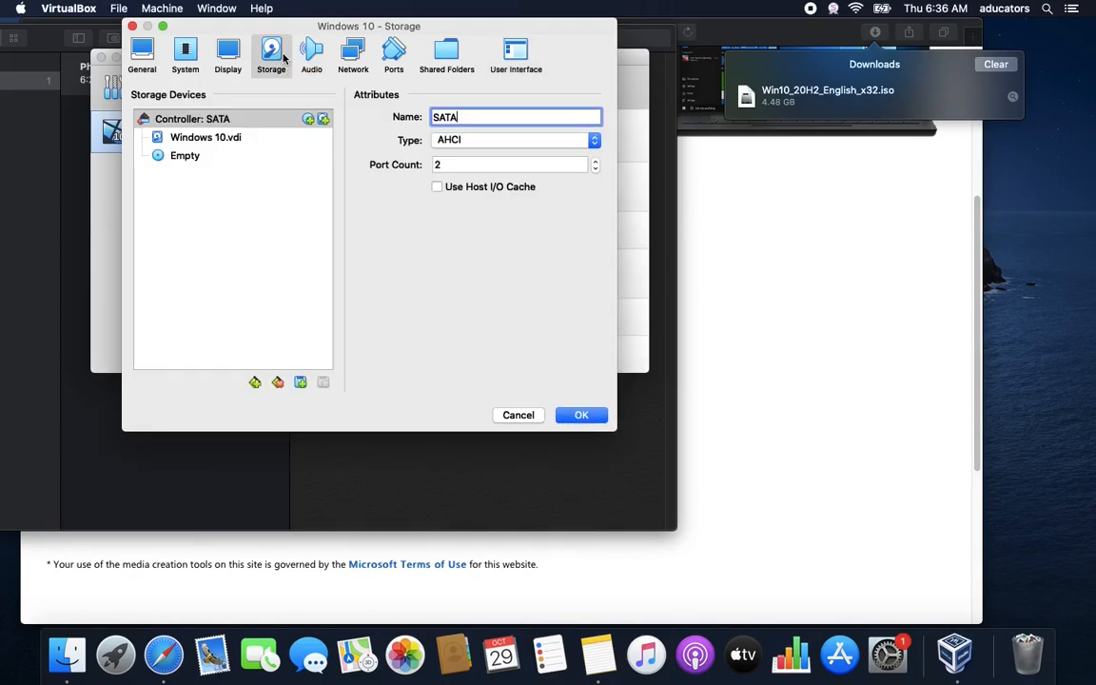
Load Win10_20H2_English_x32.iso from Downloads into the empty optical drive and save the settings
click(193, 158)
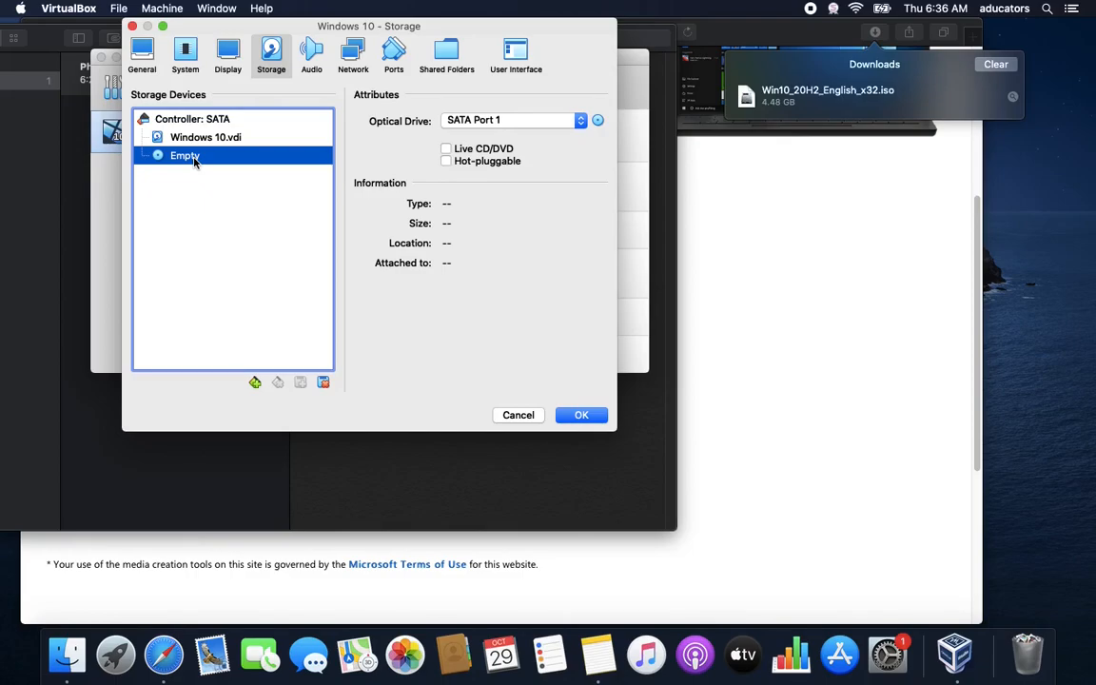
click(598, 121)
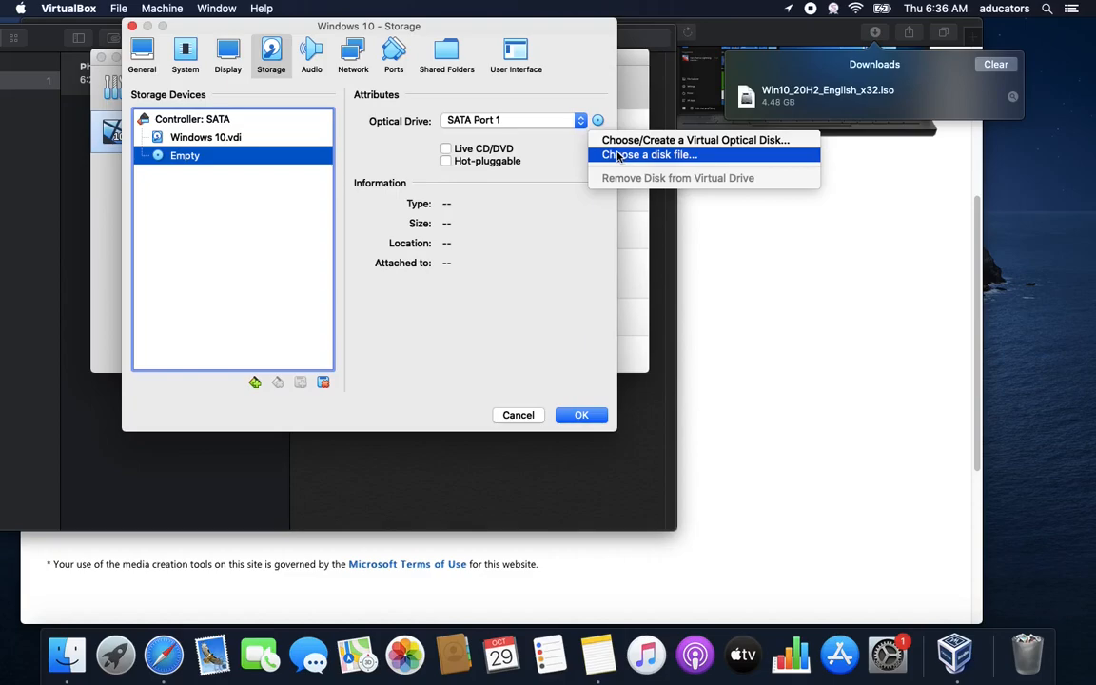
click(618, 156)
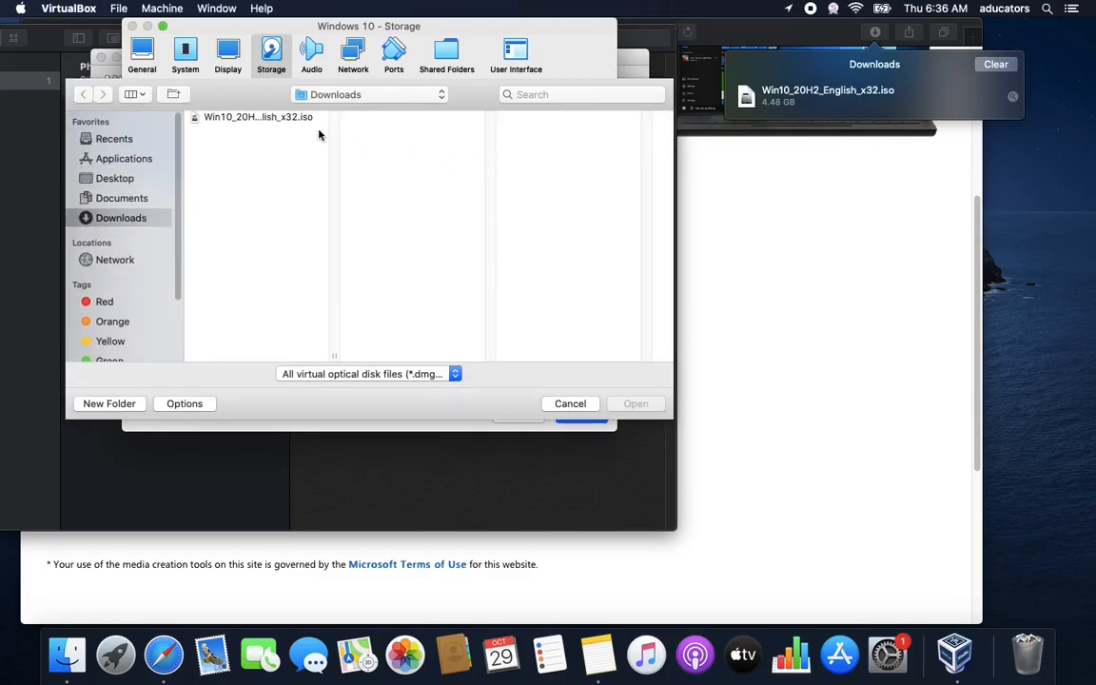
click(242, 118)
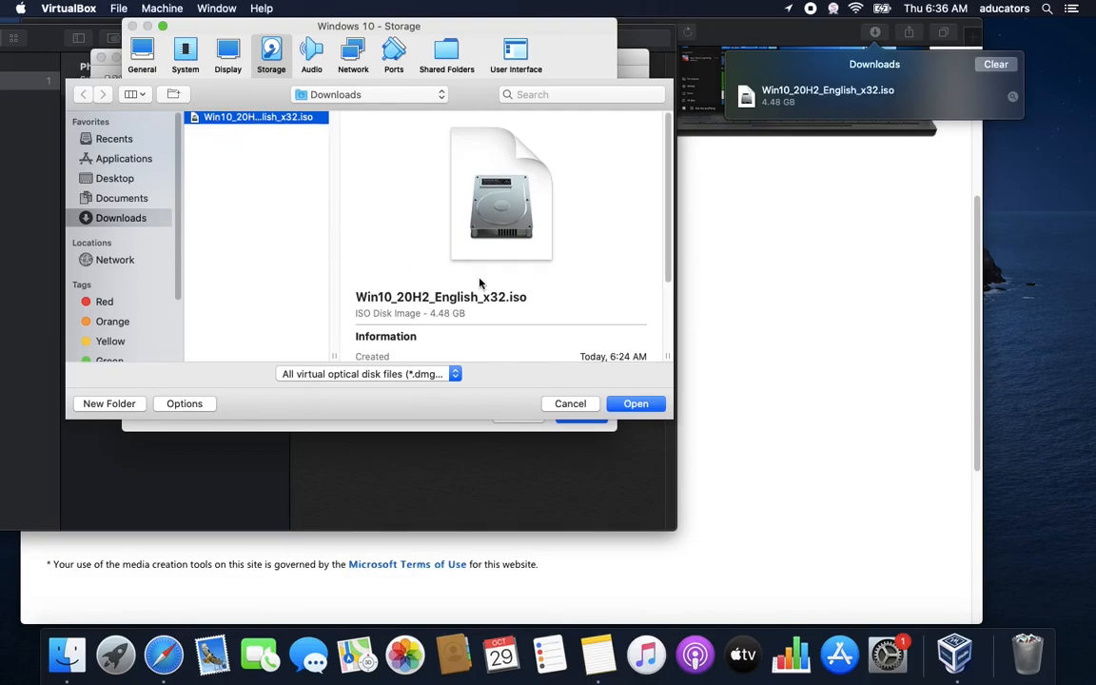
scroll(613, 298, down, 5)
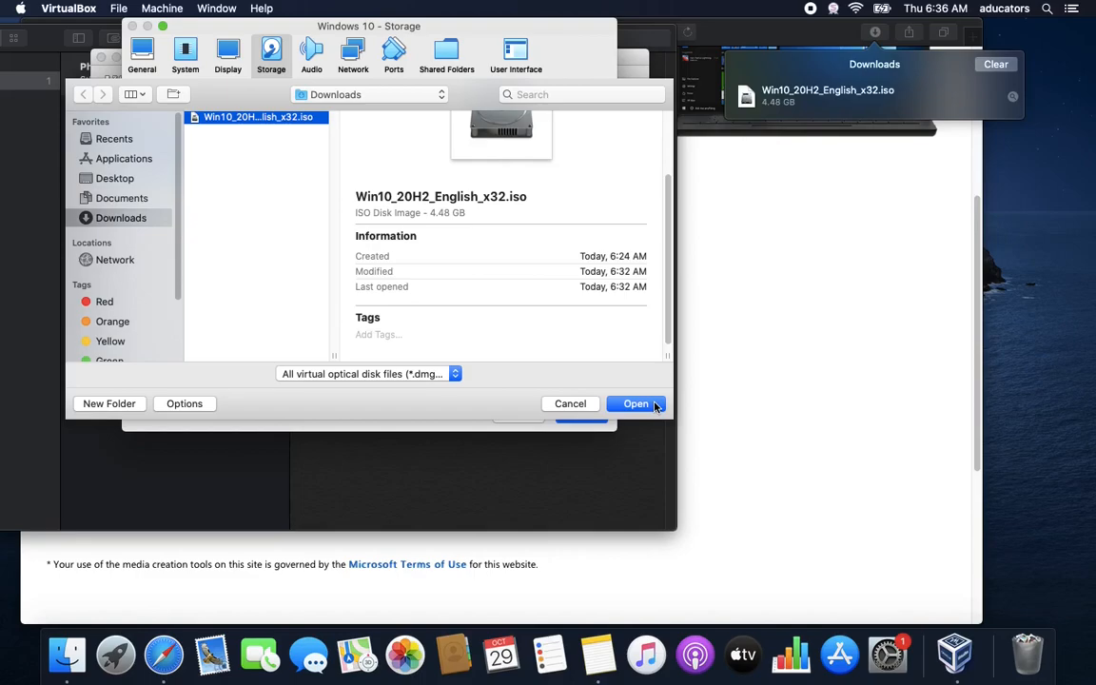
click(635, 403)
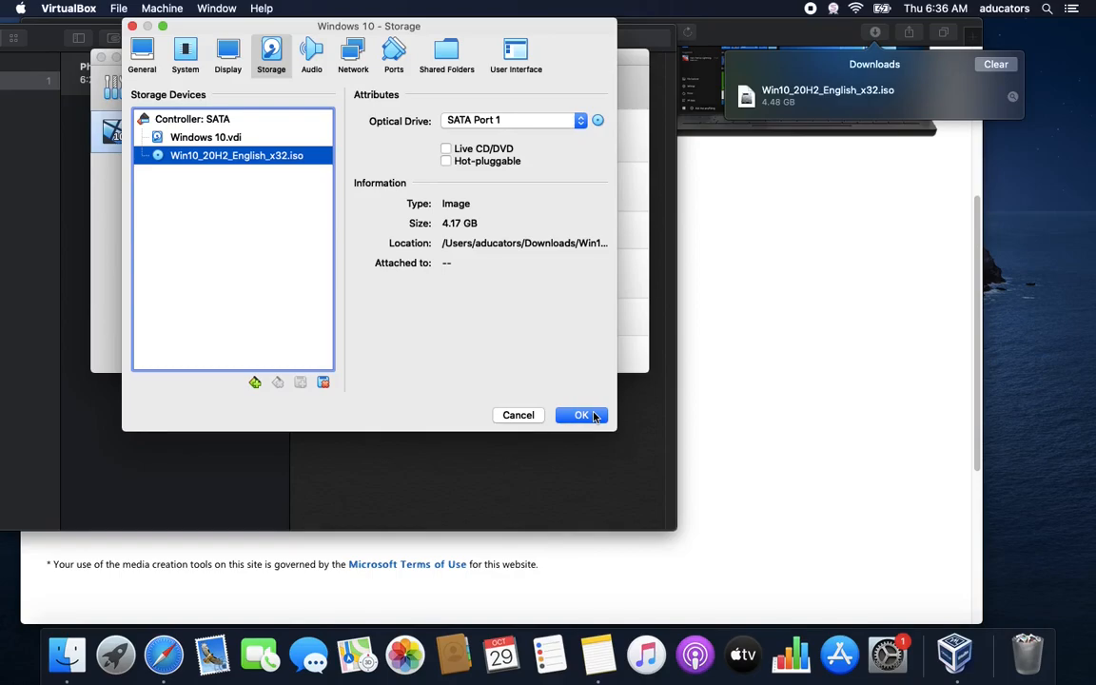
click(593, 415)
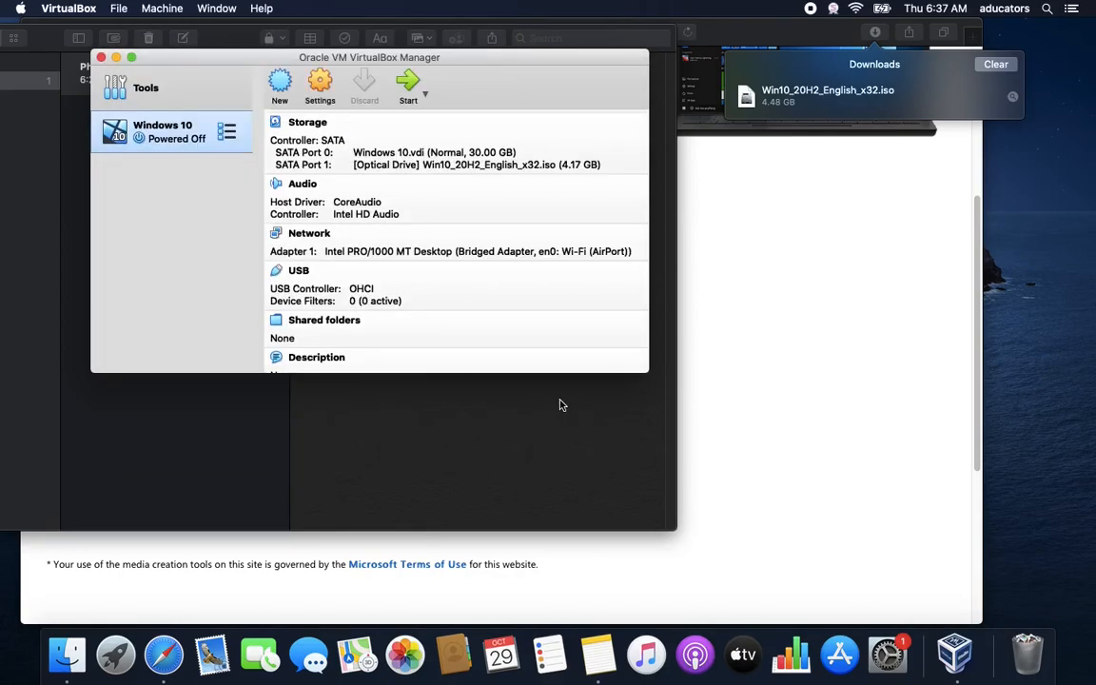
Launch the Windows 10 VM with Start in the VirtualBox Manager toolbar
scroll(436, 277, down, 2)
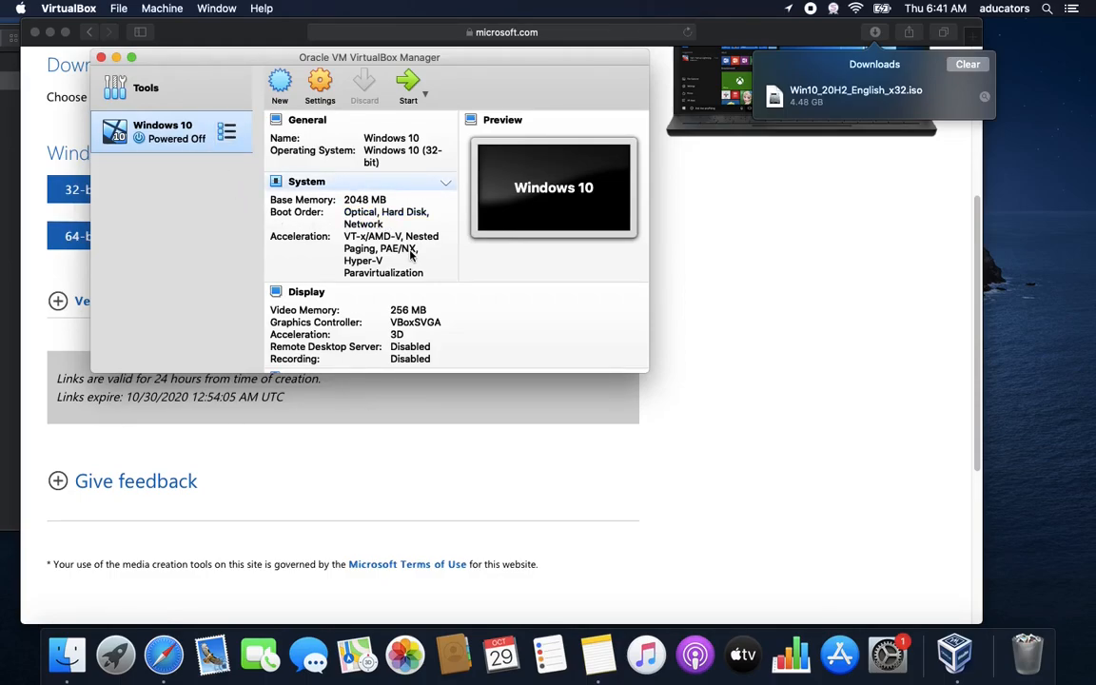
click(409, 90)
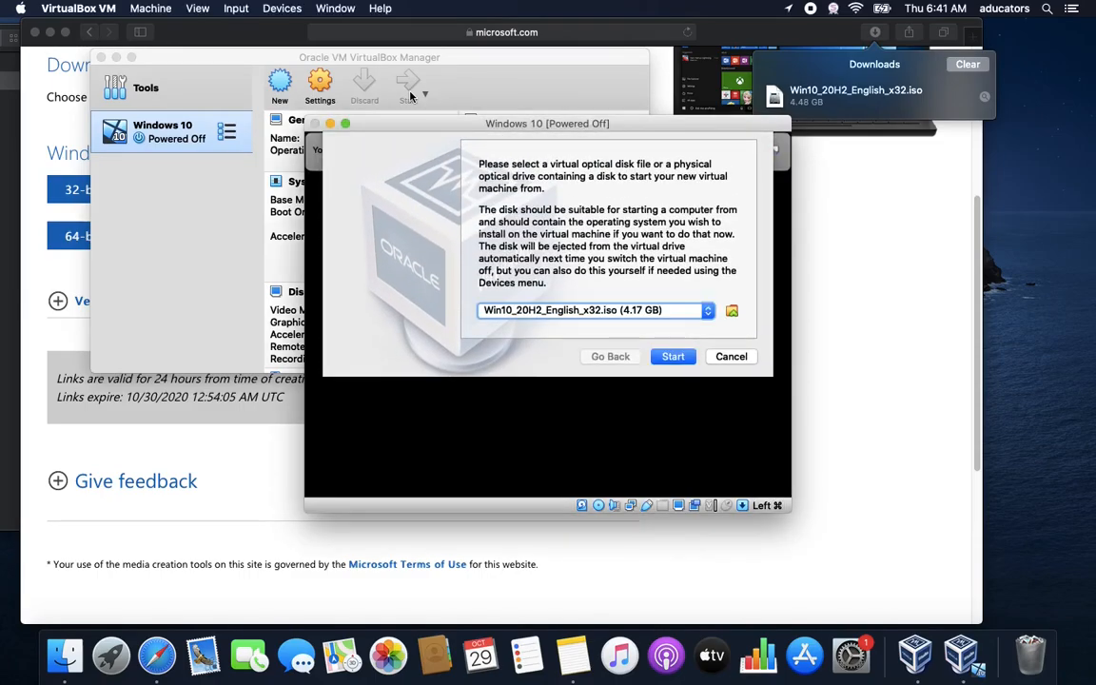
Boot the VM from Win10_20H2_English_x32.iso in the start-up disk dialog
click(675, 357)
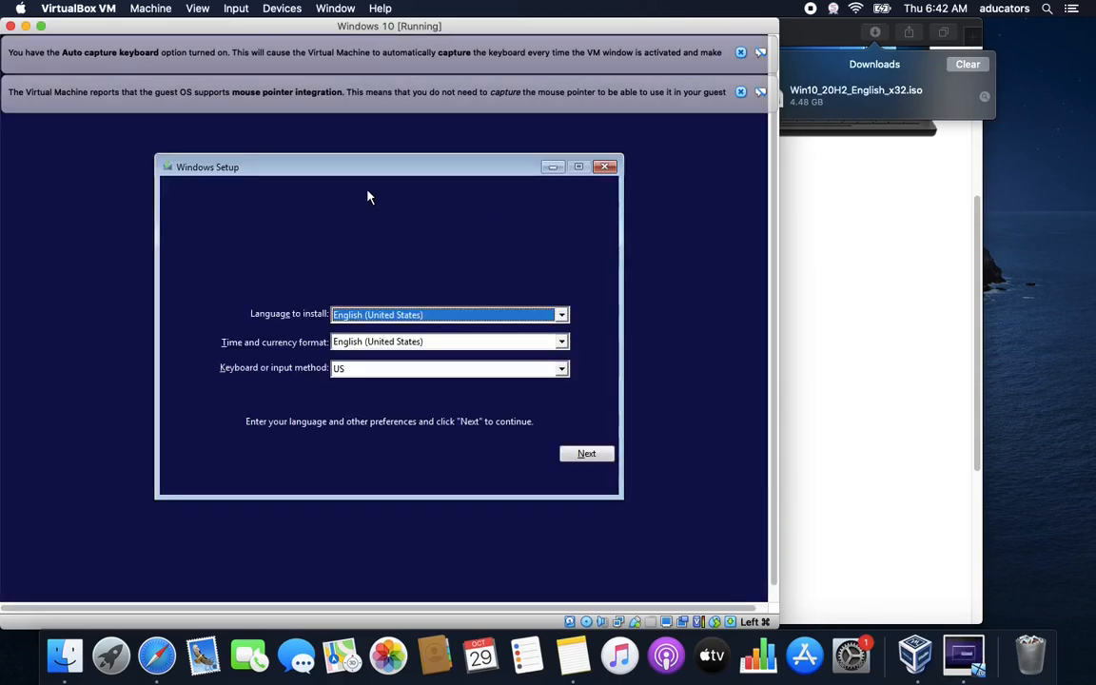
Dismiss the keyboard and mouse notices and keep English (United States) with US keyboard
click(741, 54)
click(742, 54)
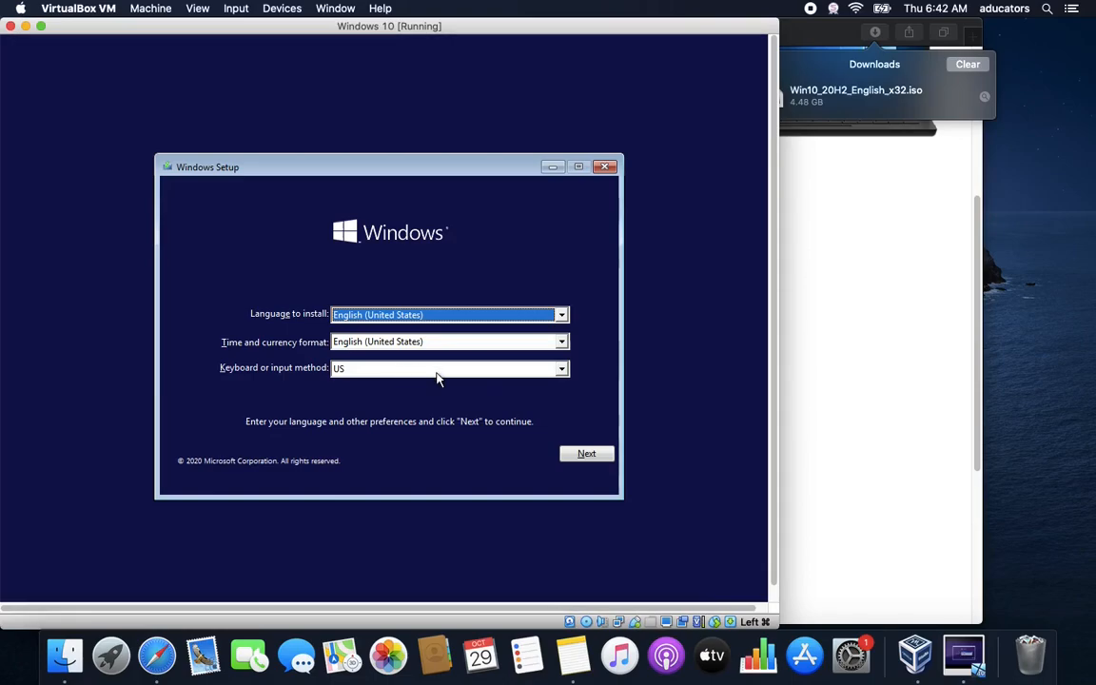
click(586, 454)
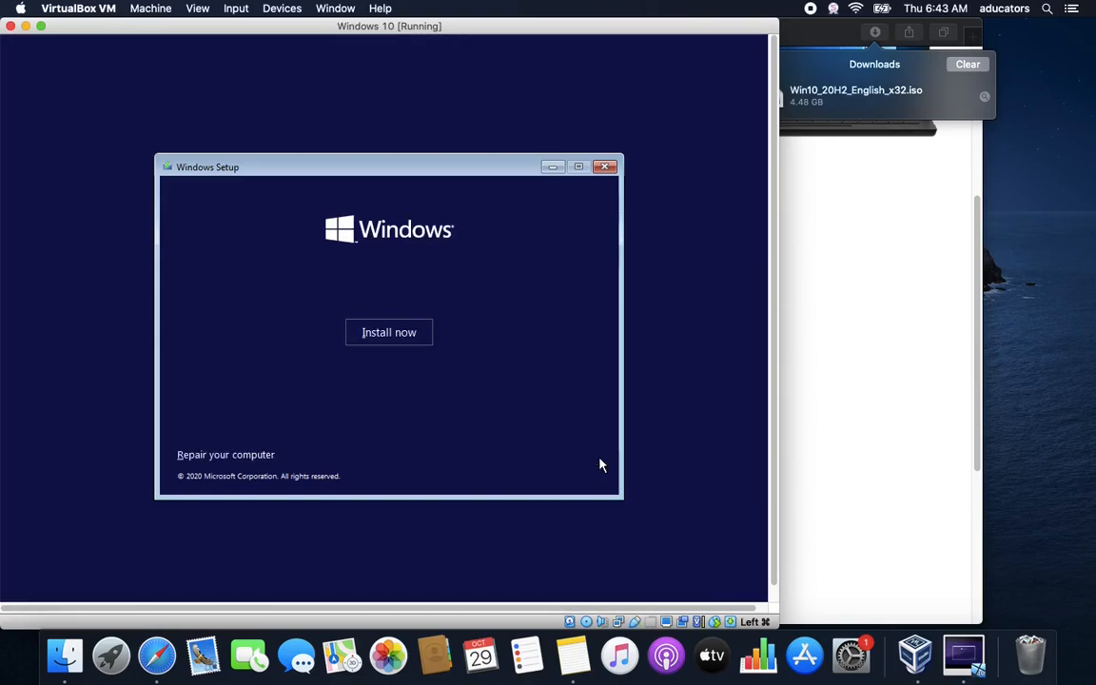
Start Install now and continue without entering a product key
click(409, 333)
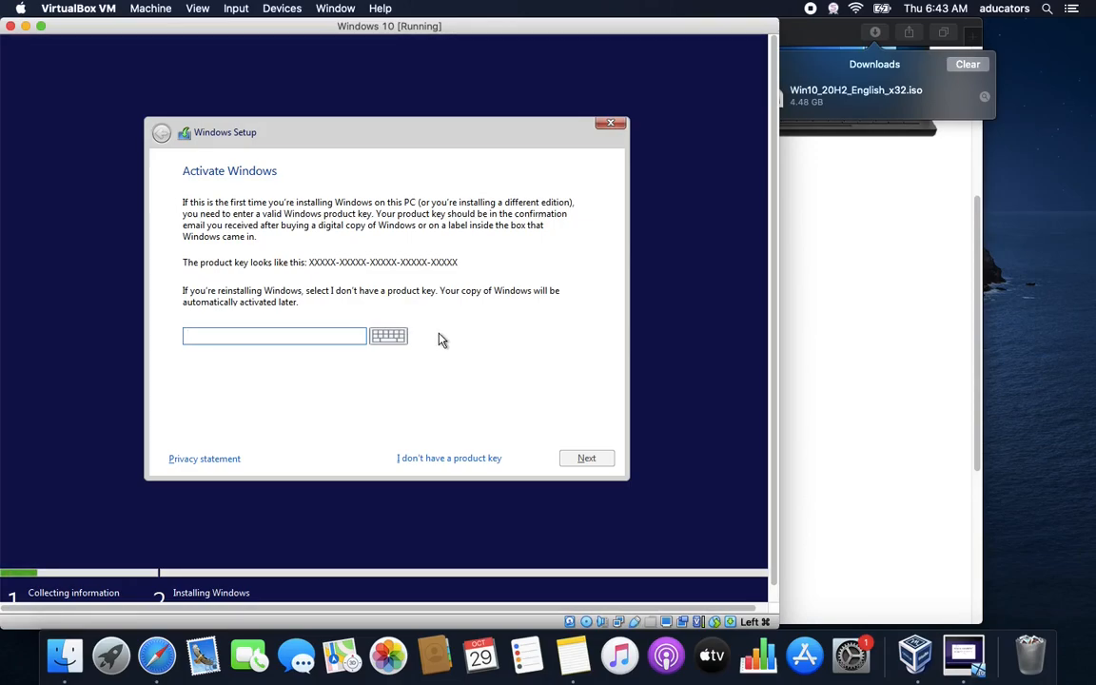
click(463, 466)
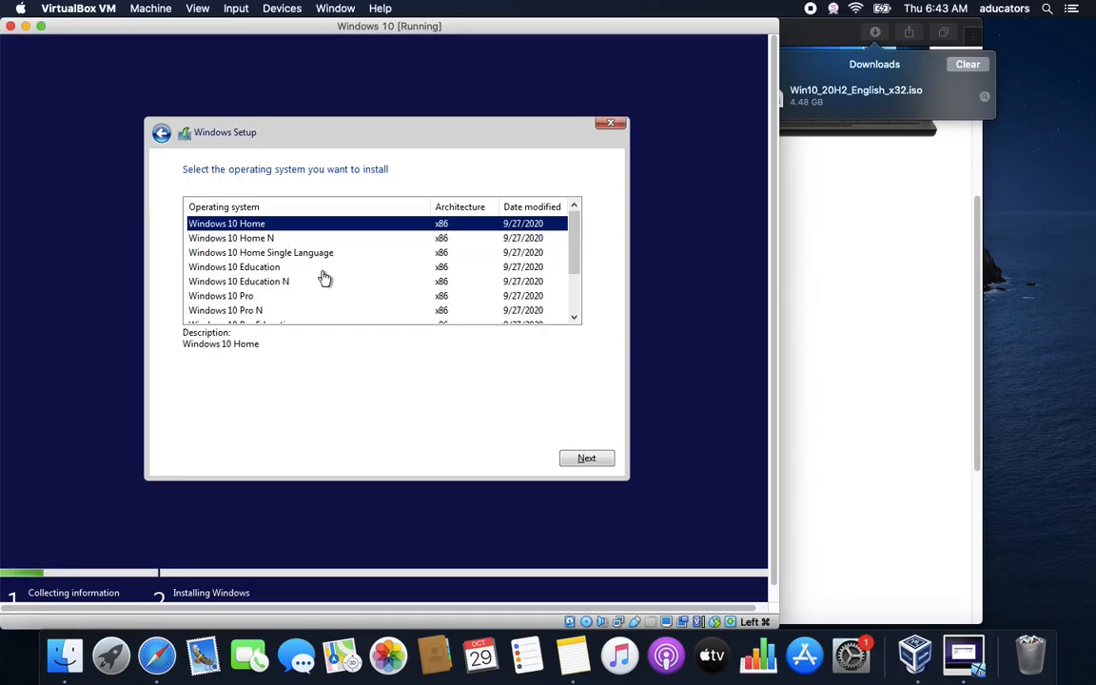
Pick the Windows 10 Pro edition, then accept the license terms and continue
click(271, 299)
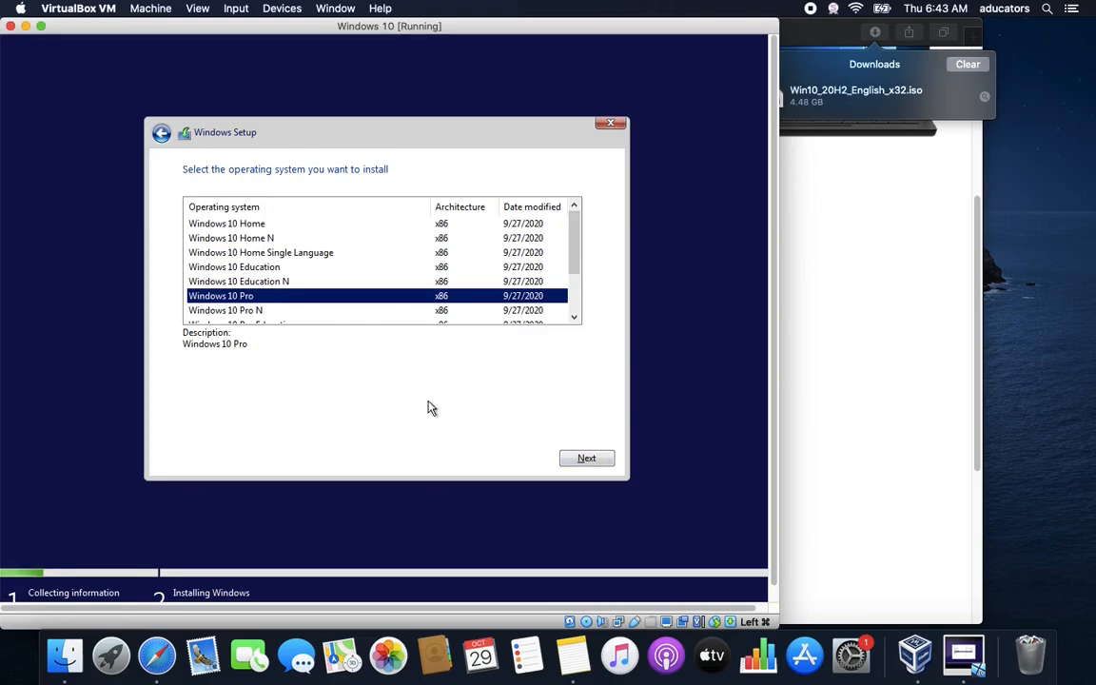
click(578, 457)
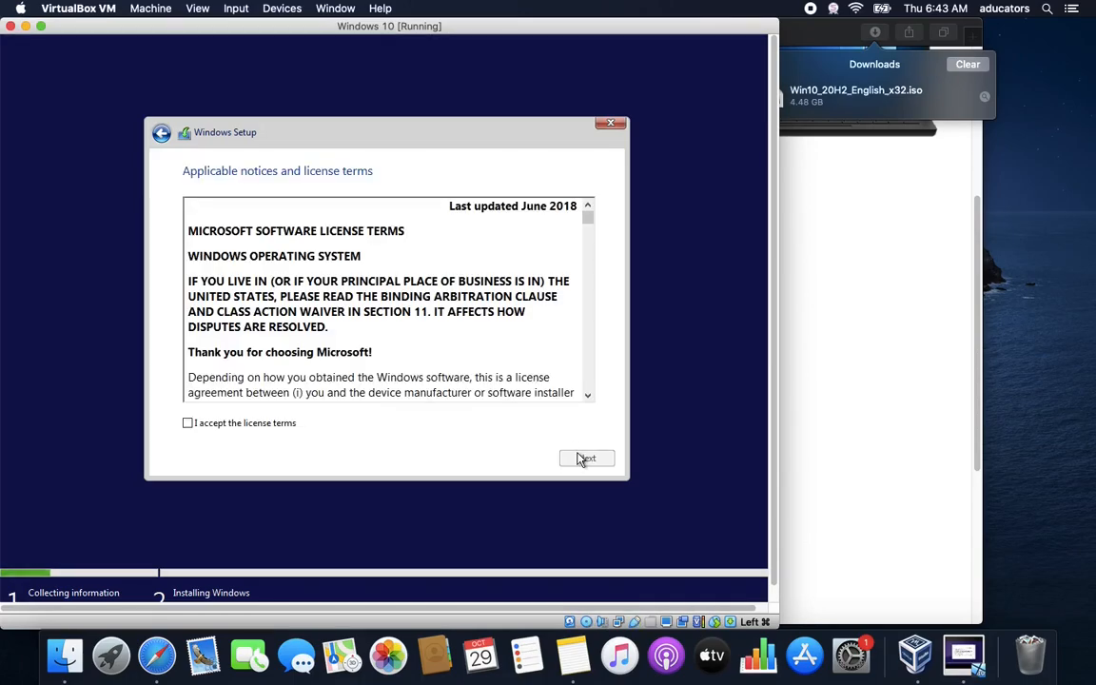
click(280, 424)
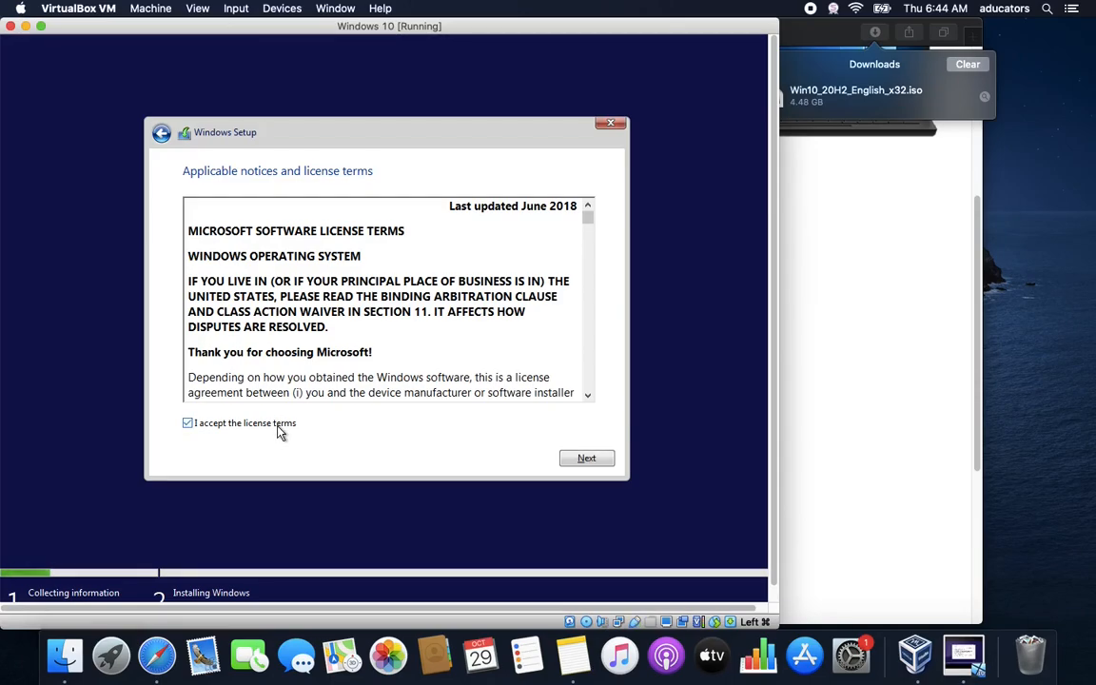
click(589, 460)
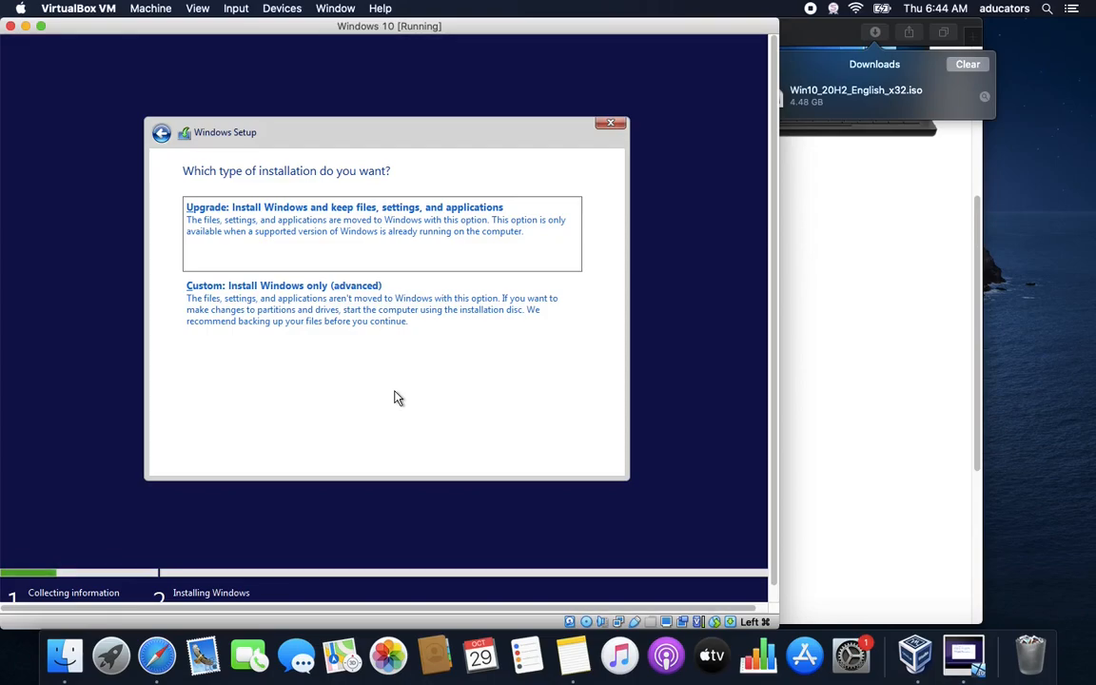
Choose Custom: Install Windows only and install onto Drive 0's 30 GB unallocated space
click(351, 307)
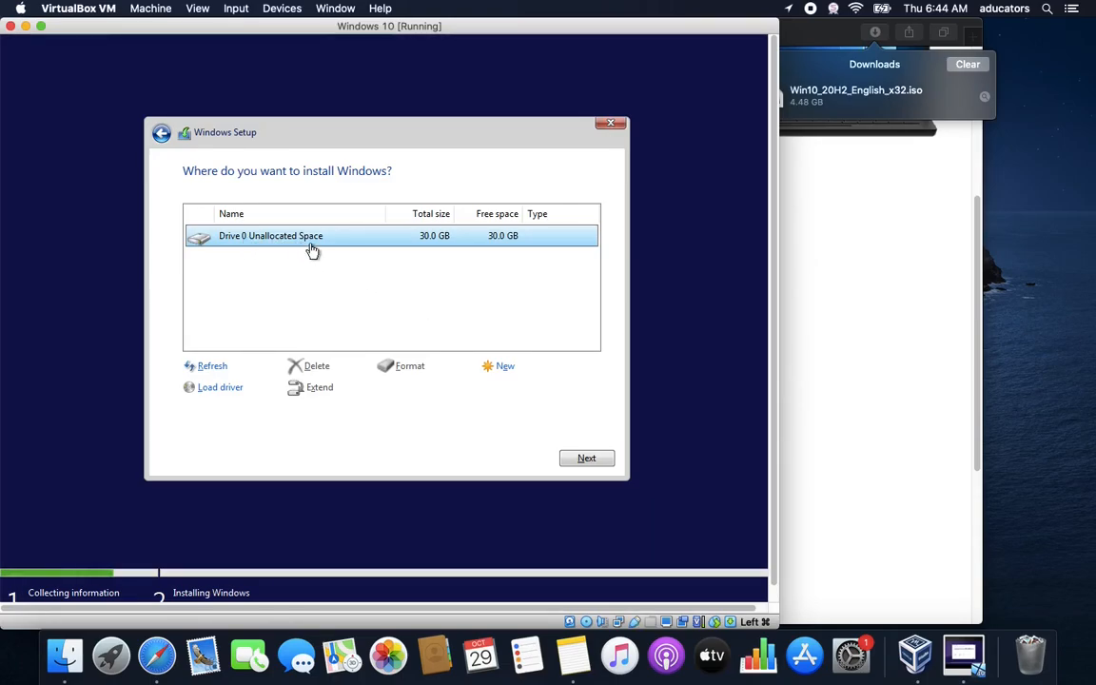
click(594, 463)
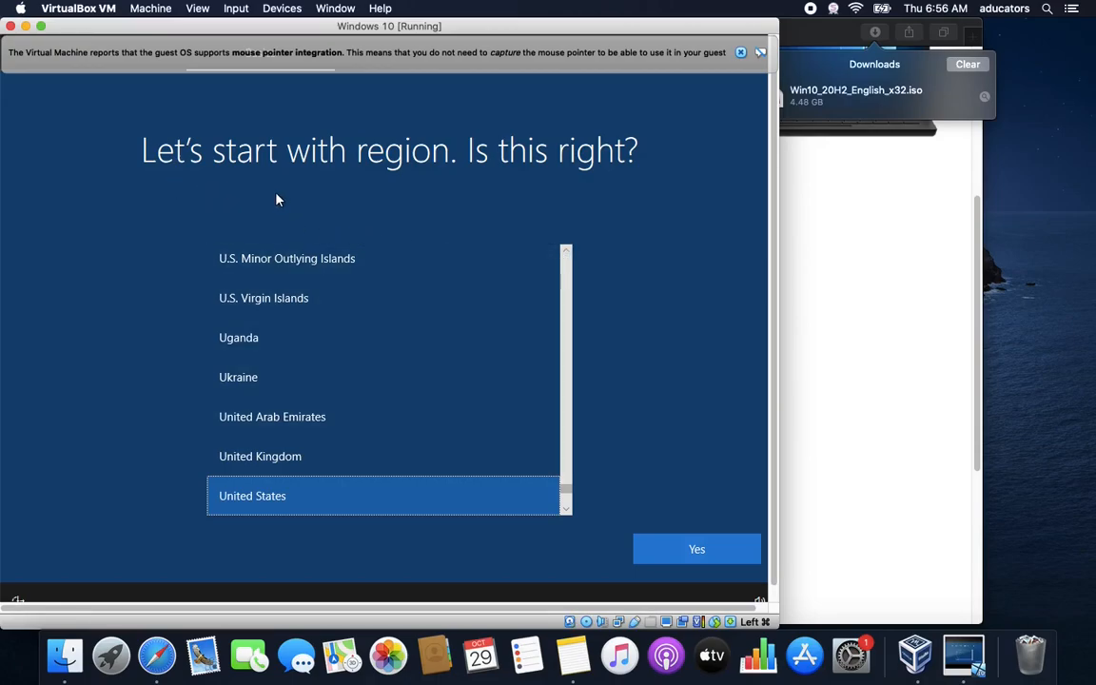
Pick India as the region, confirm the US keyboard layout, and skip a second layout
click(743, 55)
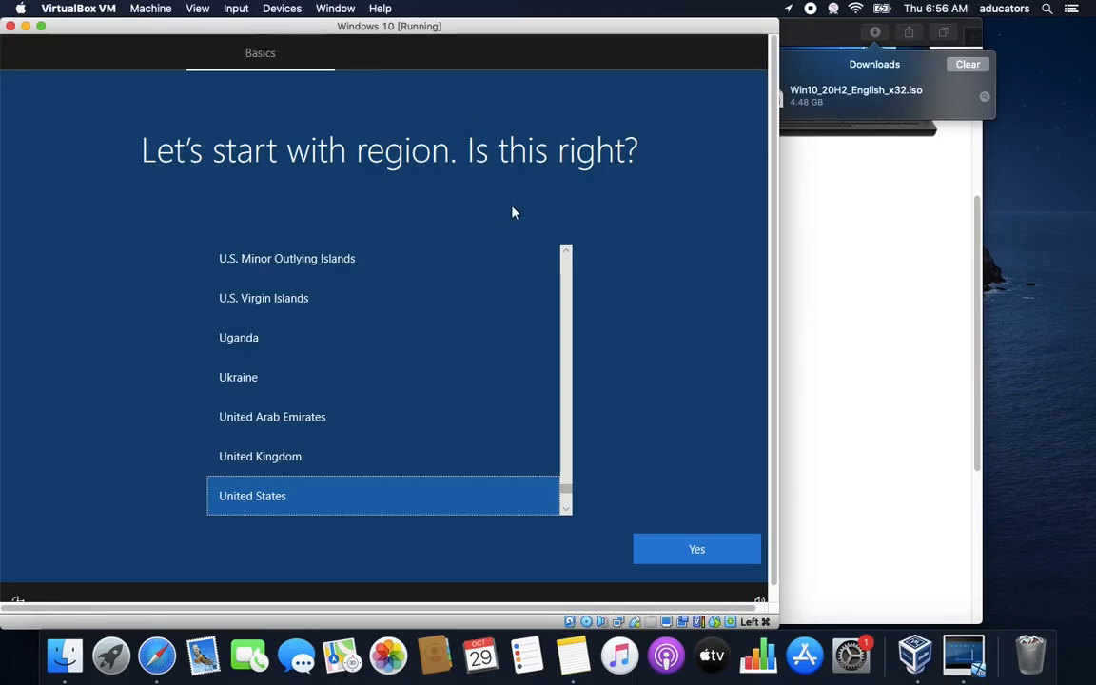
drag(566, 488, 569, 369)
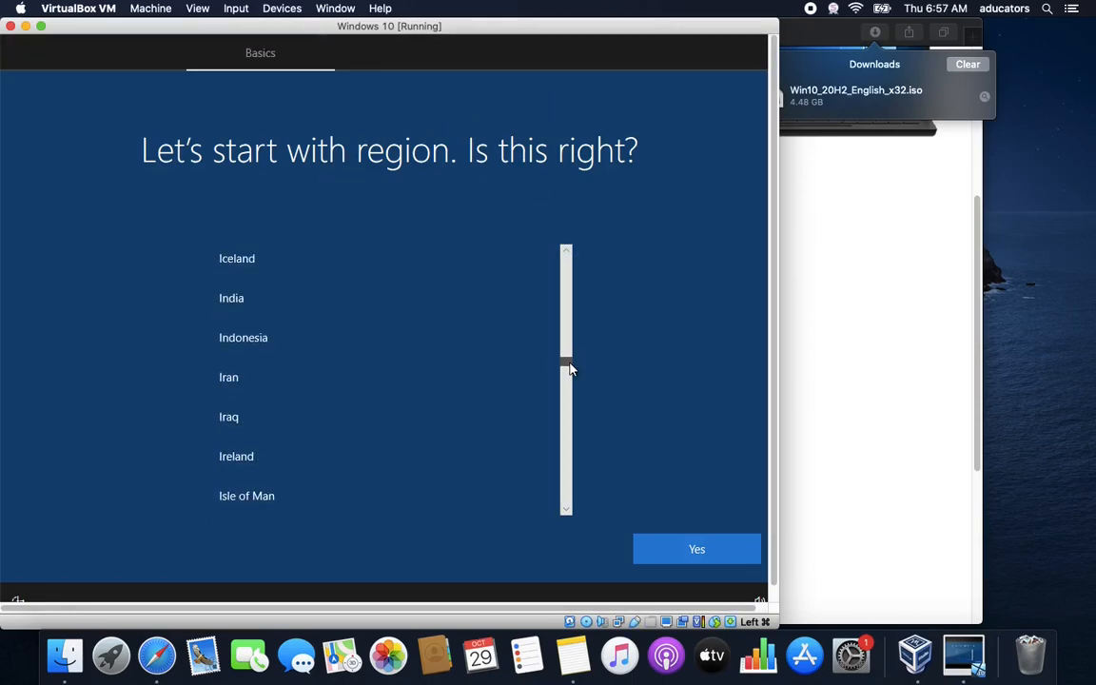
click(438, 315)
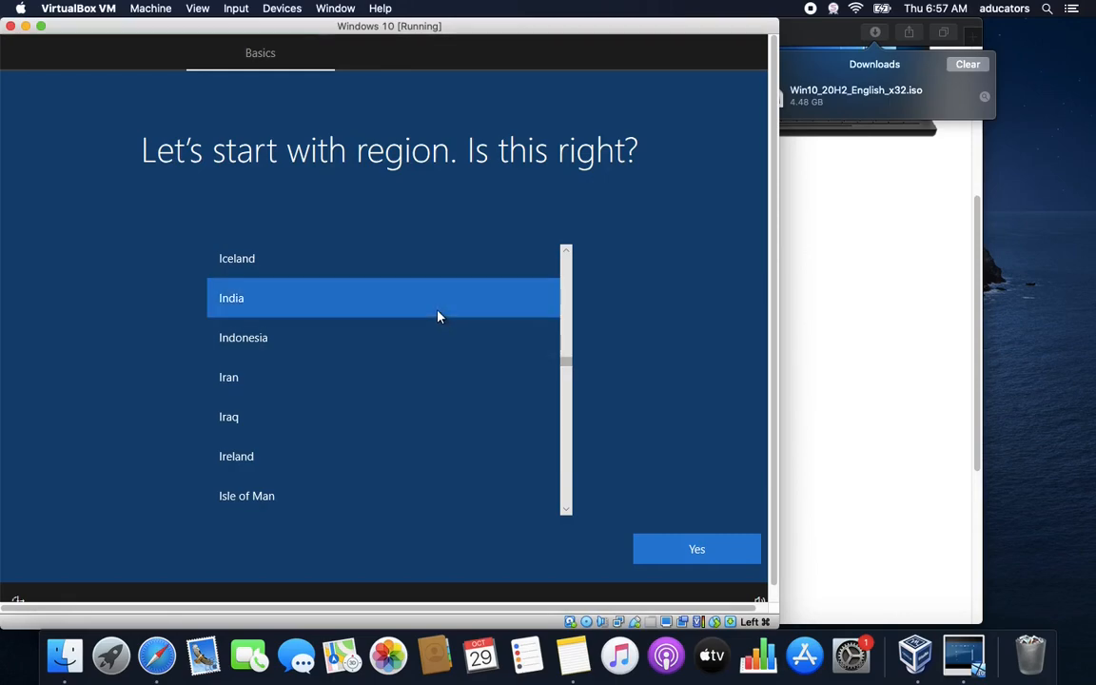
click(720, 551)
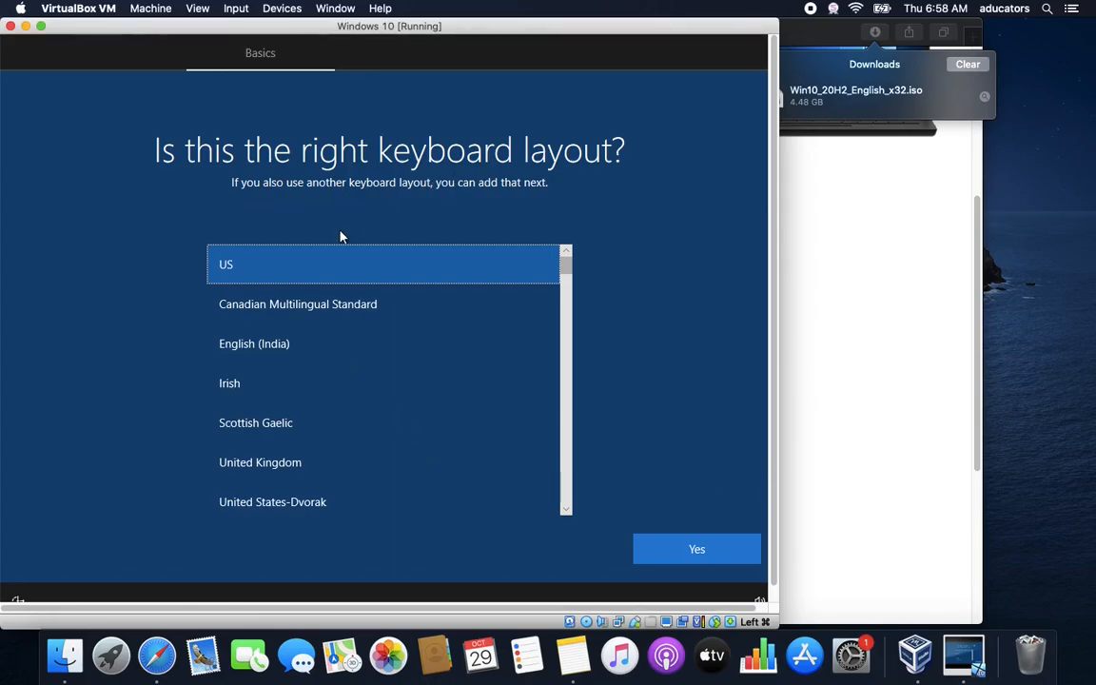
click(724, 550)
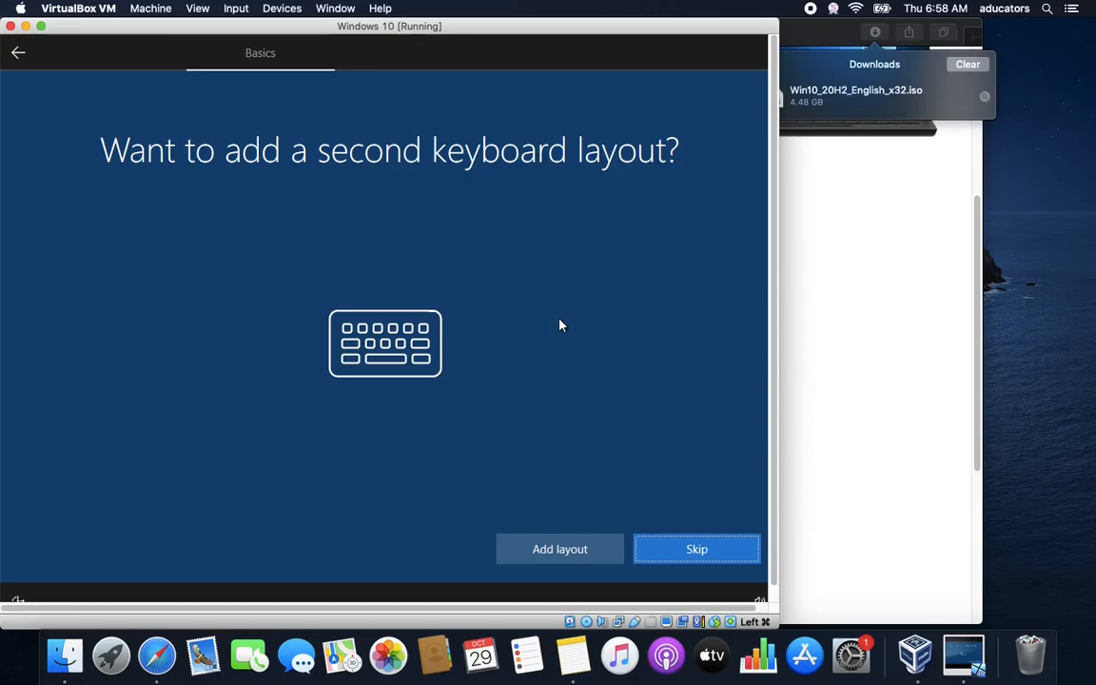
click(657, 550)
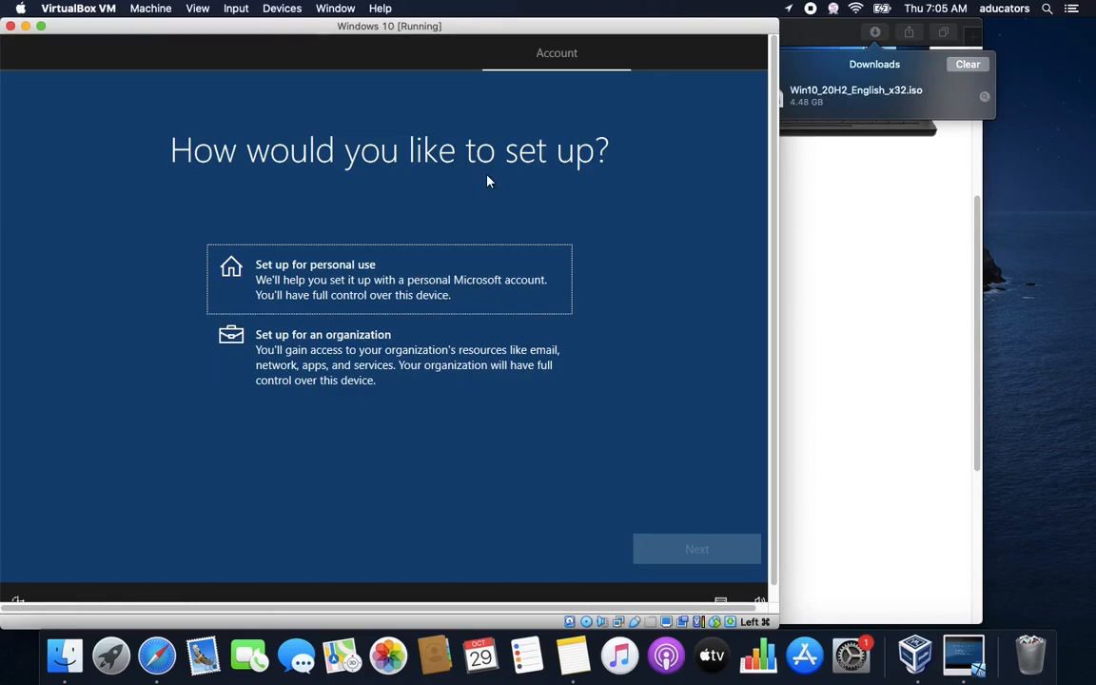
Choose personal use with an offline account and enter the local account name
click(373, 289)
click(712, 553)
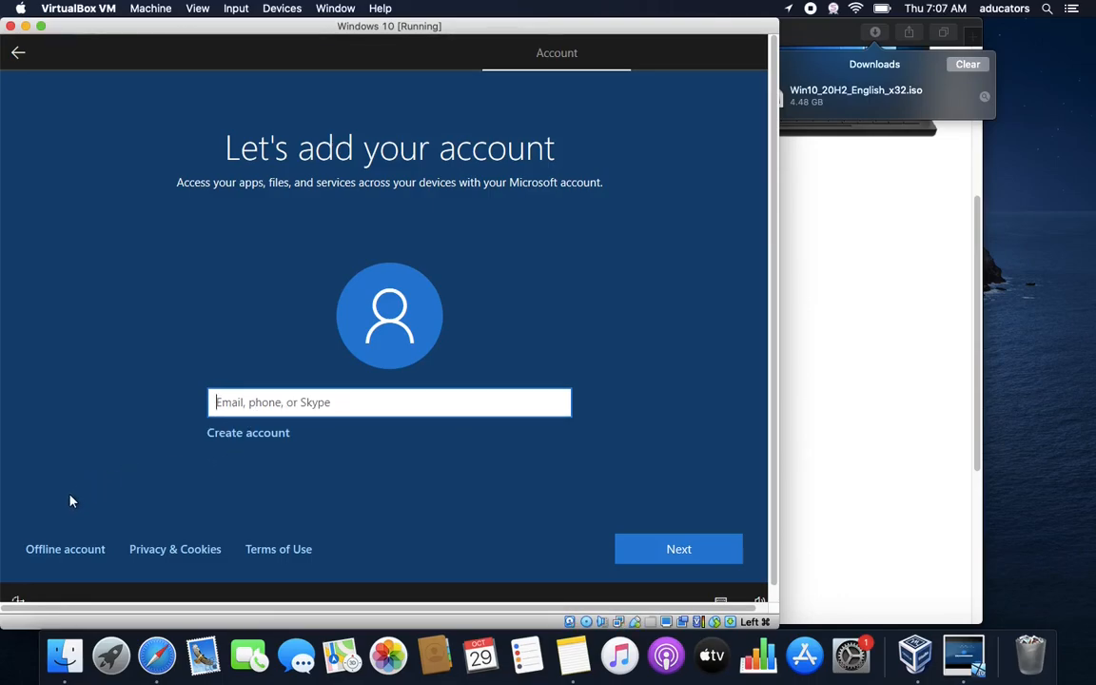
click(63, 550)
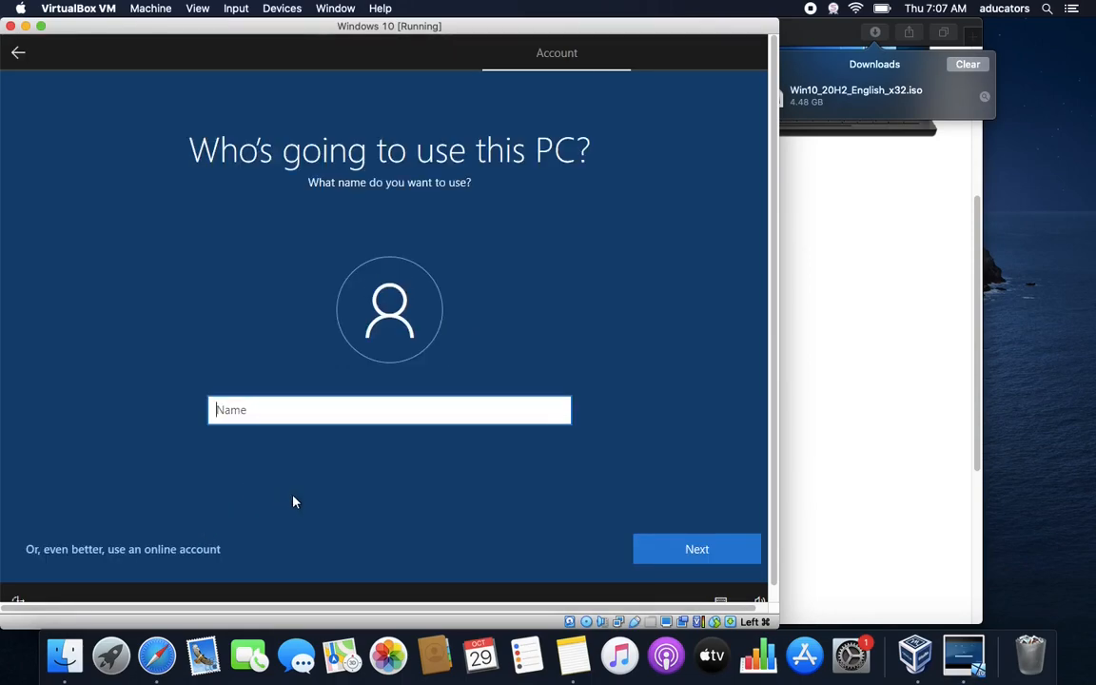
text(aducators)
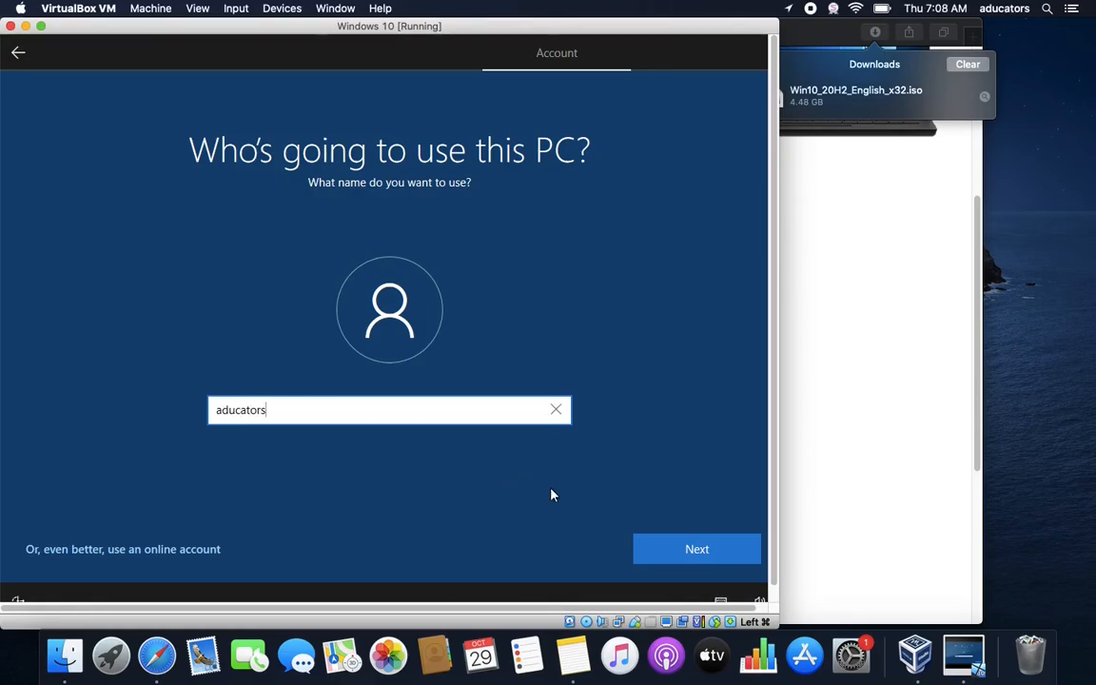
click(721, 553)
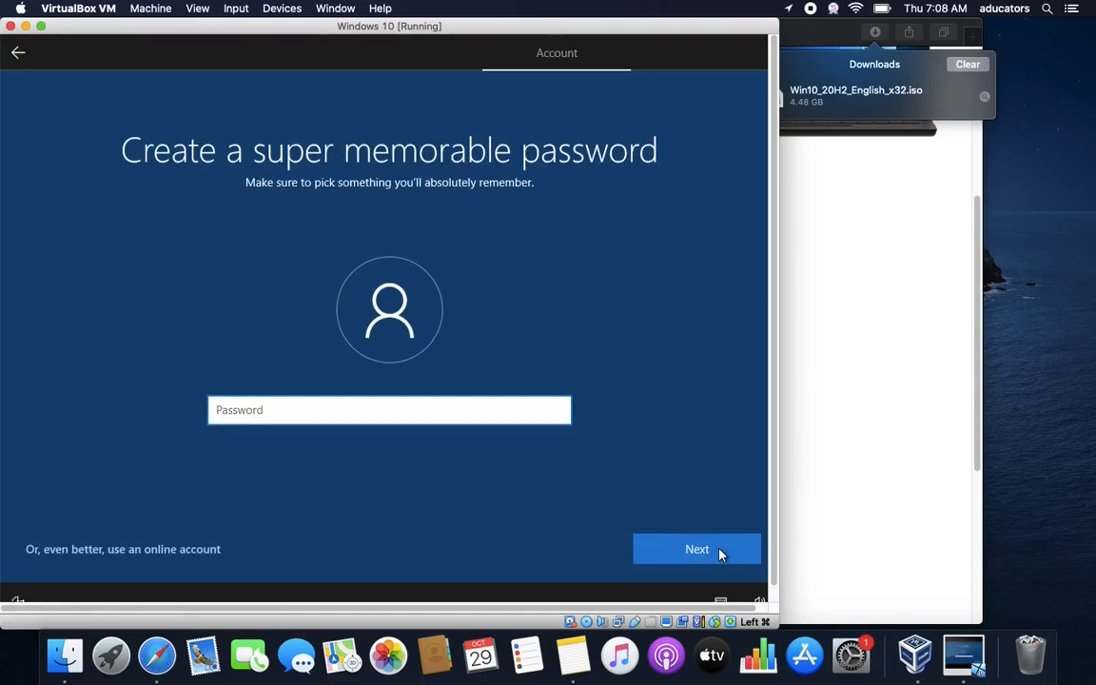
Set the account password and enter it again to confirm
text(12345678)
click(721, 553)
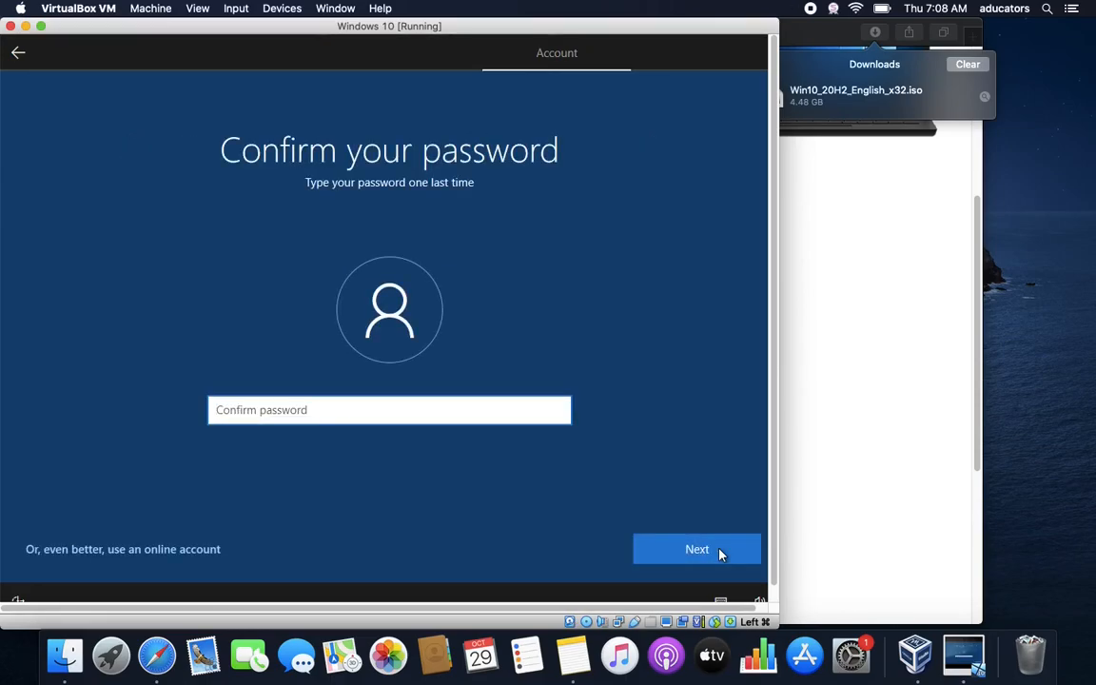
text(123456789)
click(720, 554)
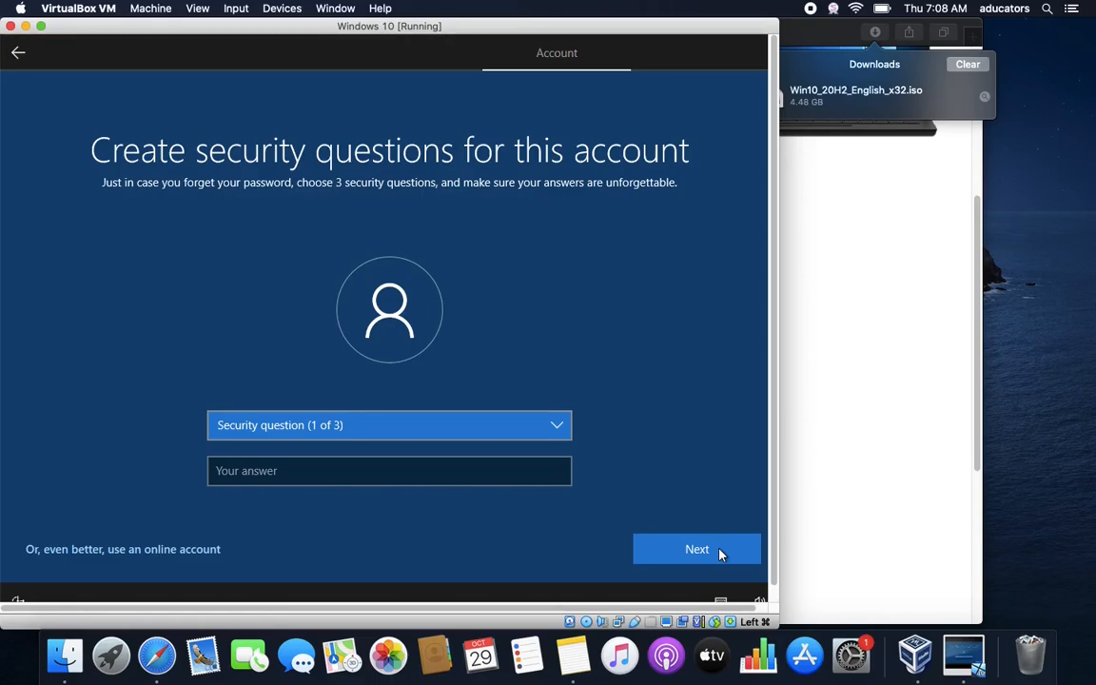
Answer the childhood nickname, first school and oldest cousin security questions
click(433, 428)
click(426, 473)
click(411, 470)
text(aducators)
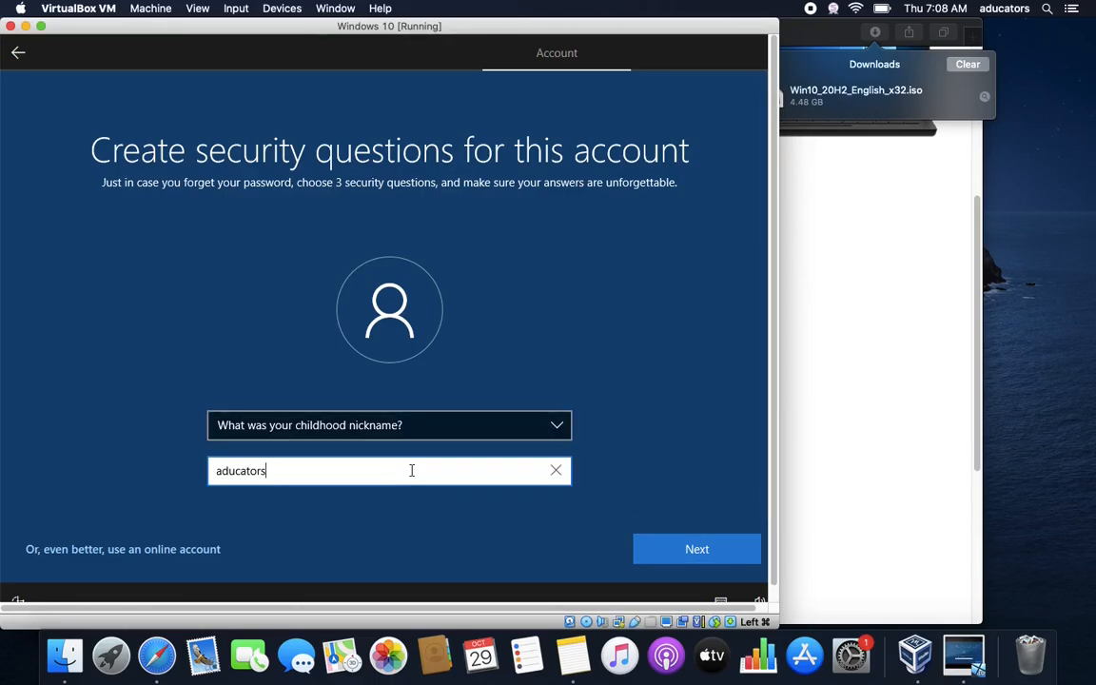
click(696, 549)
click(505, 439)
click(450, 516)
text(aducators)
click(696, 549)
click(438, 421)
click(438, 487)
click(460, 466)
text(aducators)
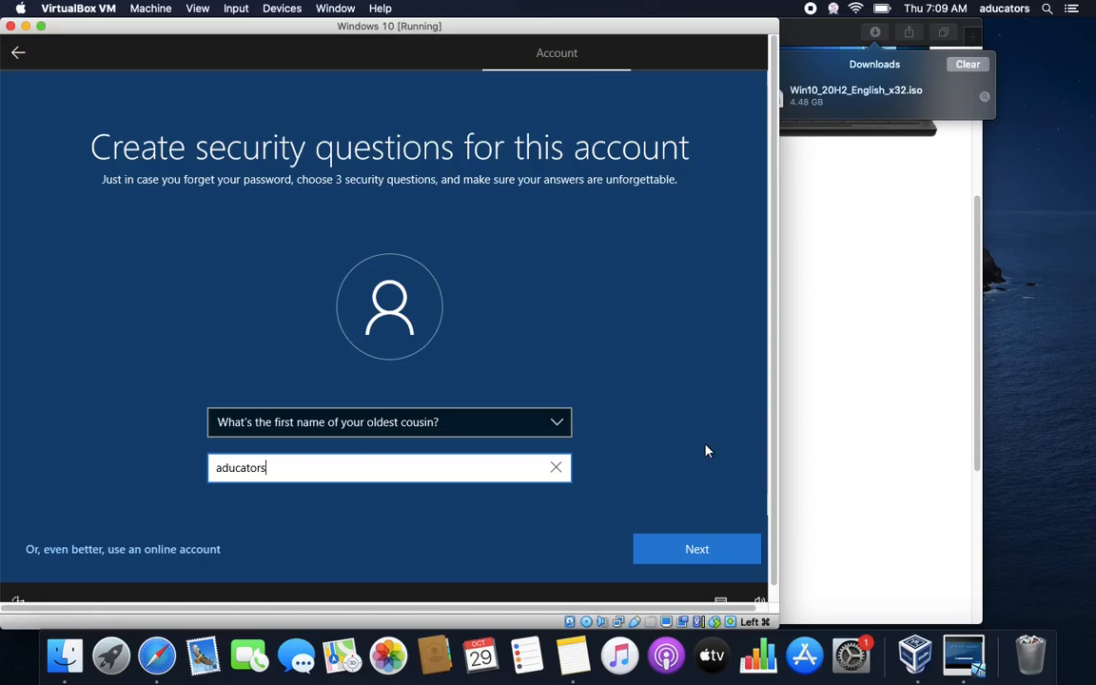
click(710, 539)
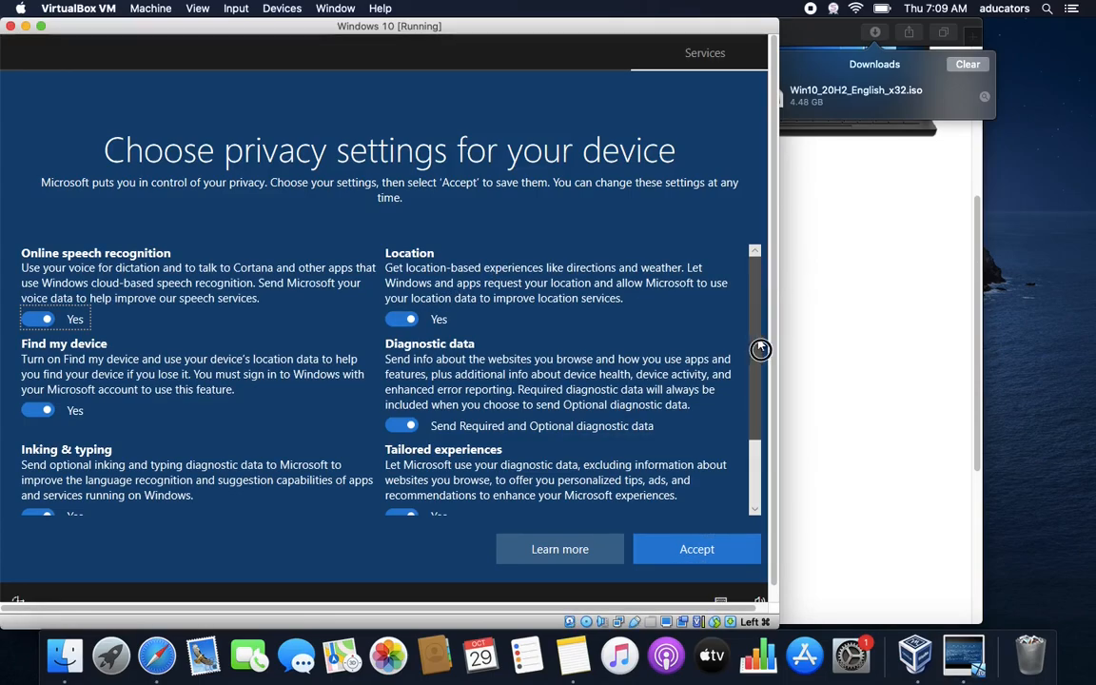
Turn off Find my device, Inking & typing, Advertising ID and Tailored experiences; send only required diagnostic data
scroll(761, 371, down, 2)
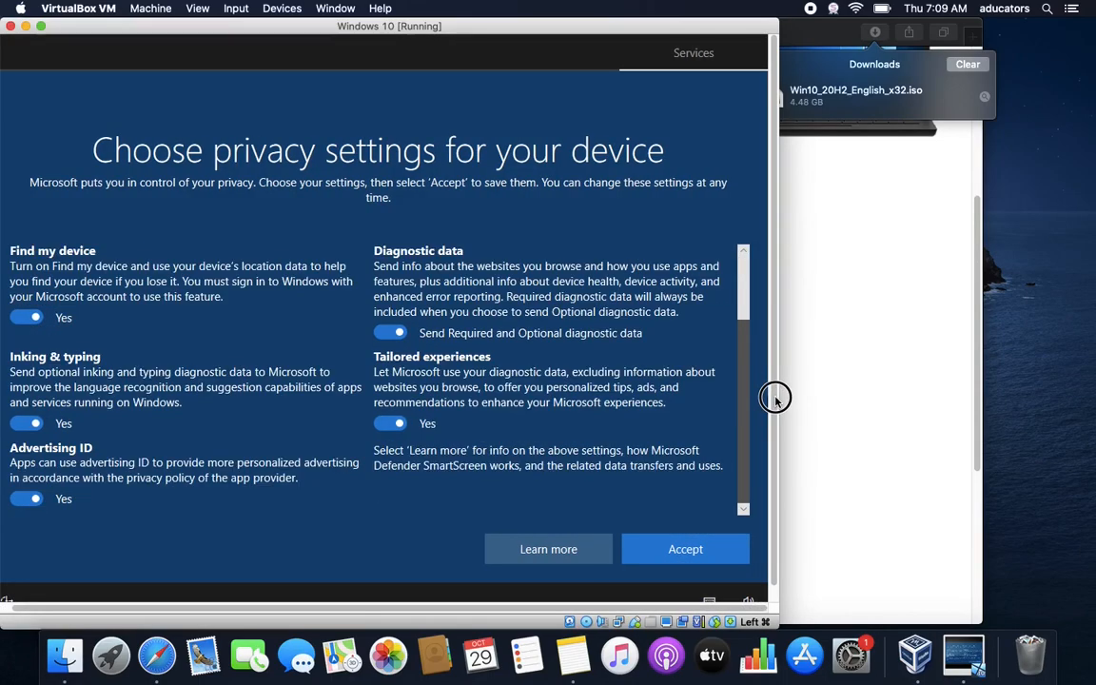
click(21, 317)
click(27, 423)
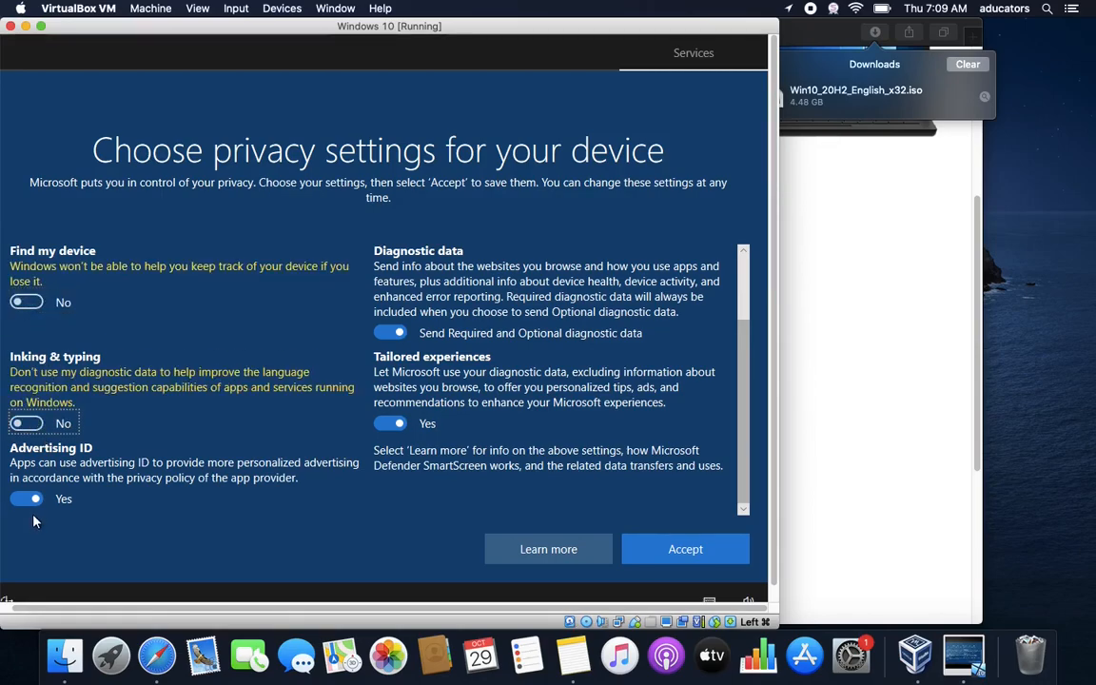
click(36, 500)
click(392, 423)
click(392, 335)
click(393, 335)
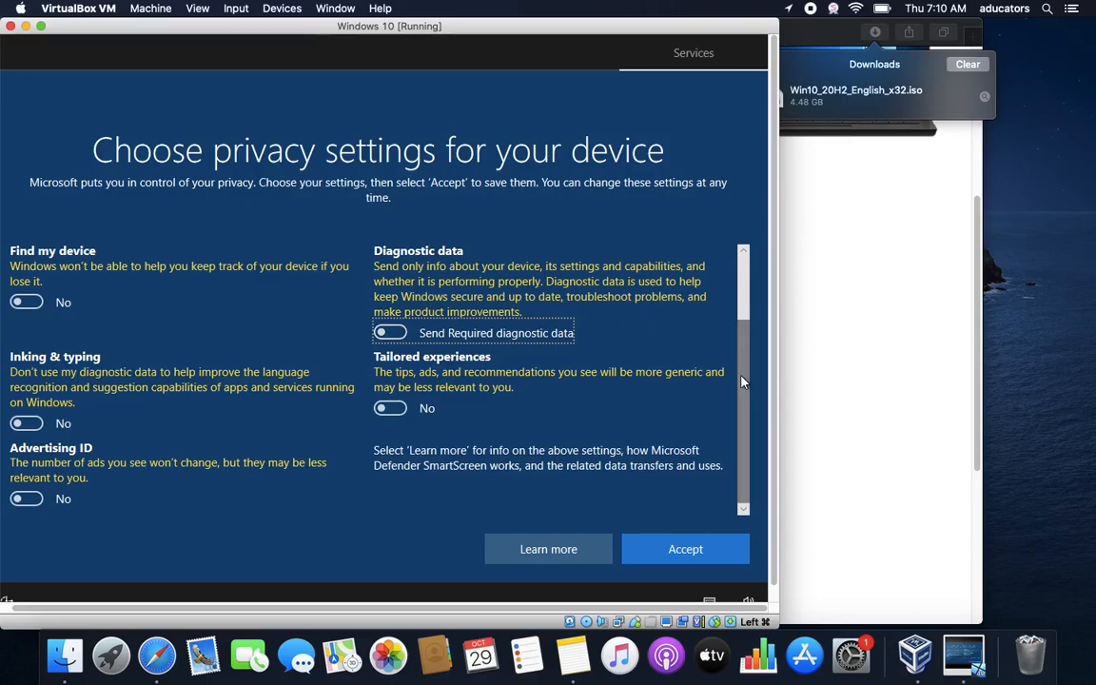
Turn off Location and Online speech recognition, then accept the privacy settings
drag(744, 395, 740, 280)
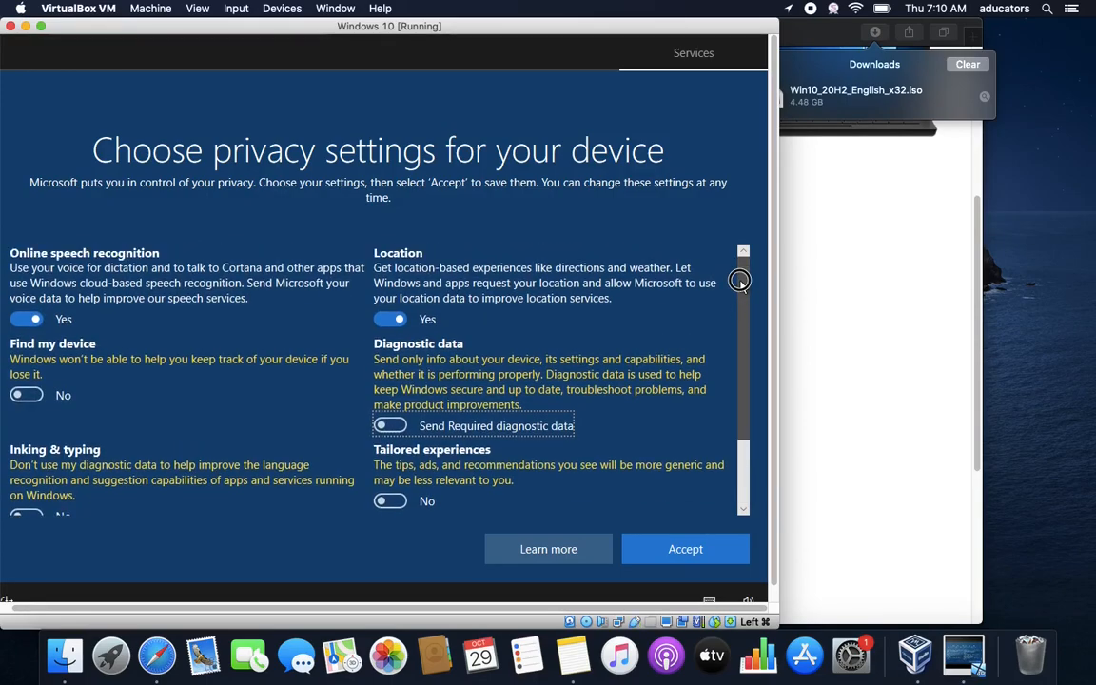
click(411, 323)
click(31, 319)
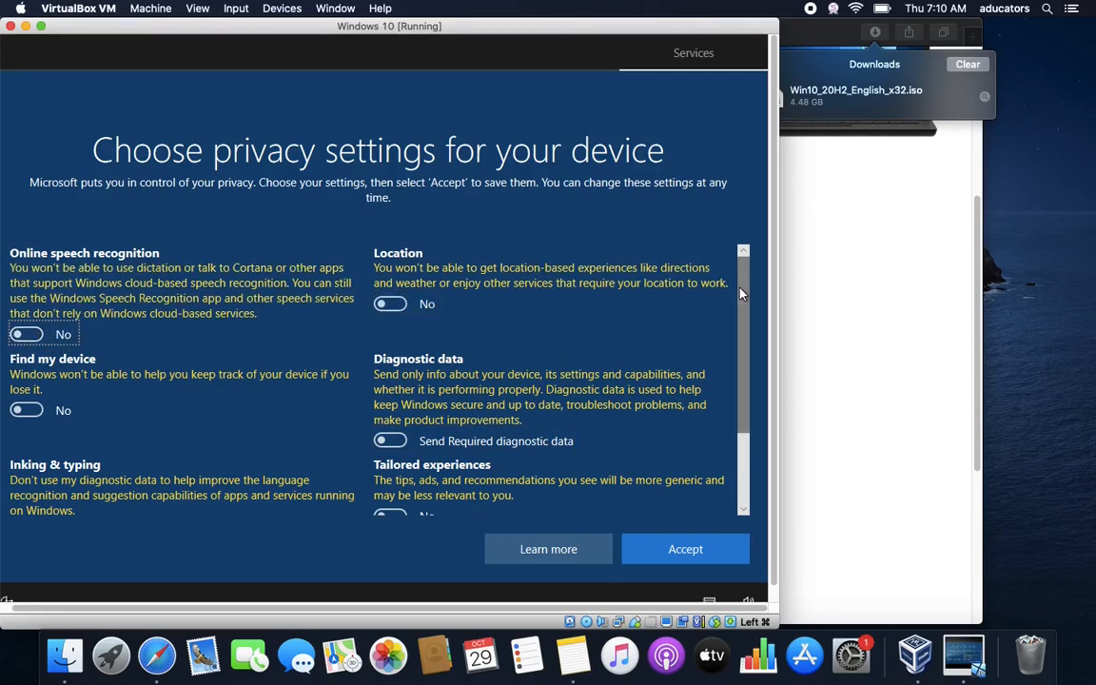
drag(741, 288, 733, 253)
click(697, 546)
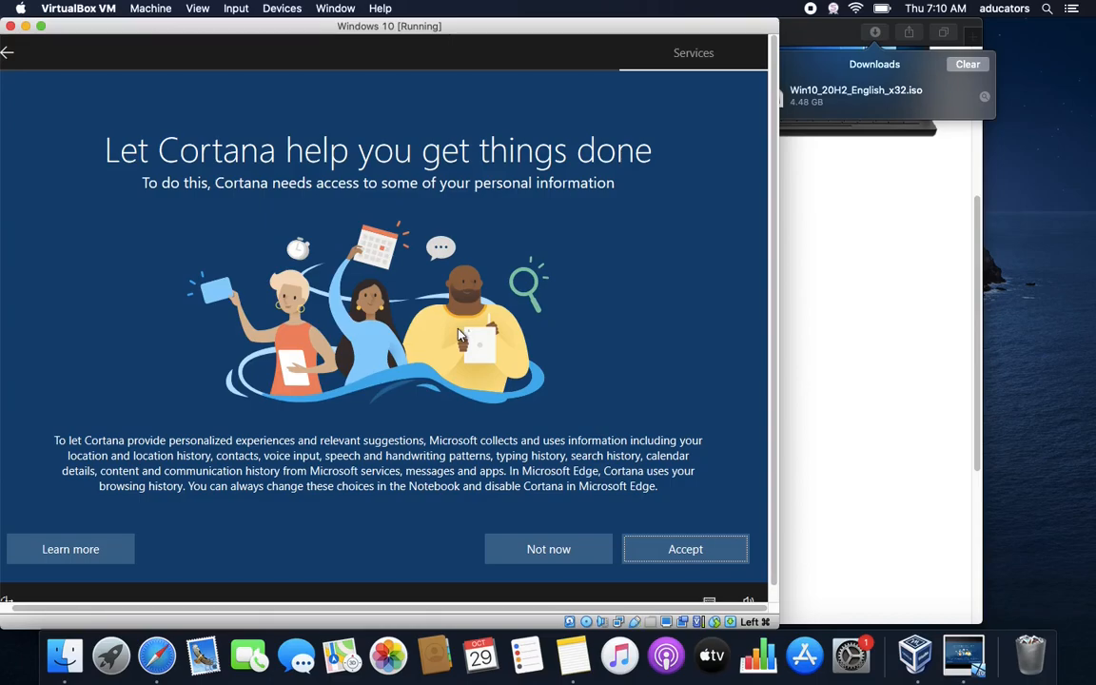
Choose Not now on the Cortana page and let setup finish to the desktop
click(558, 548)
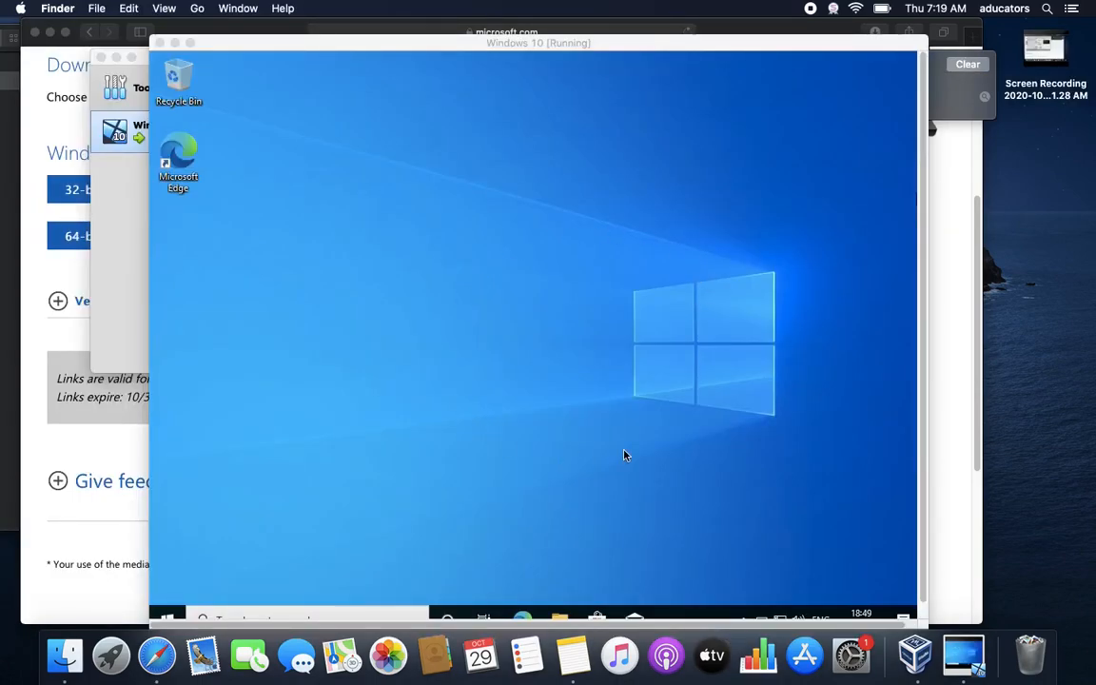
click(190, 43)
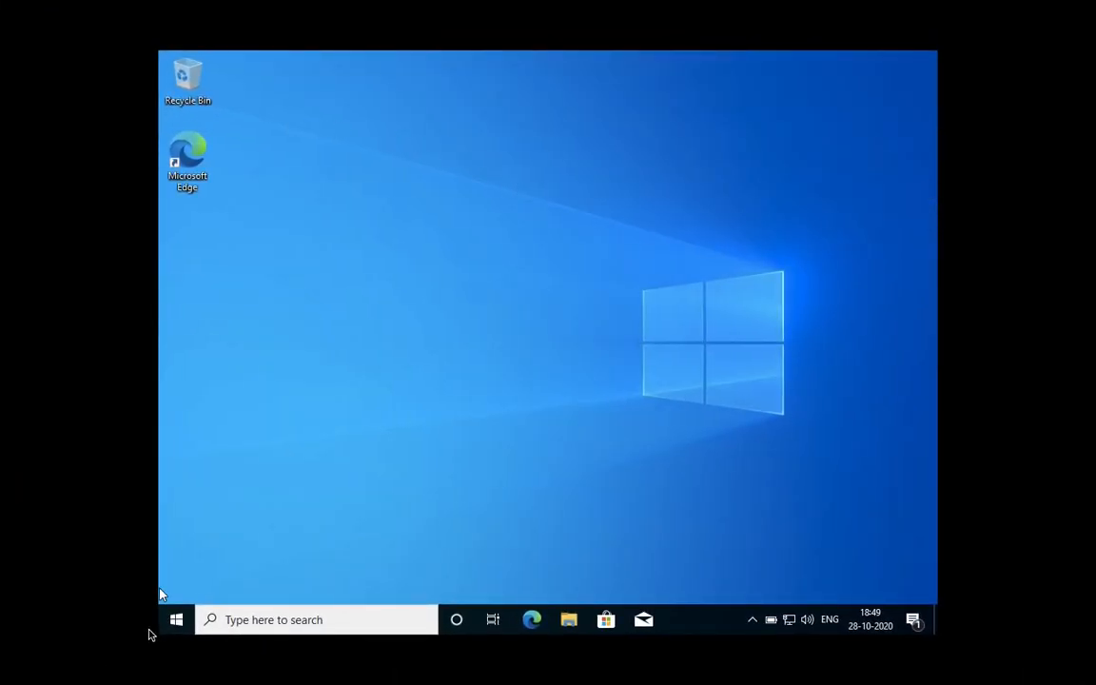
click(166, 626)
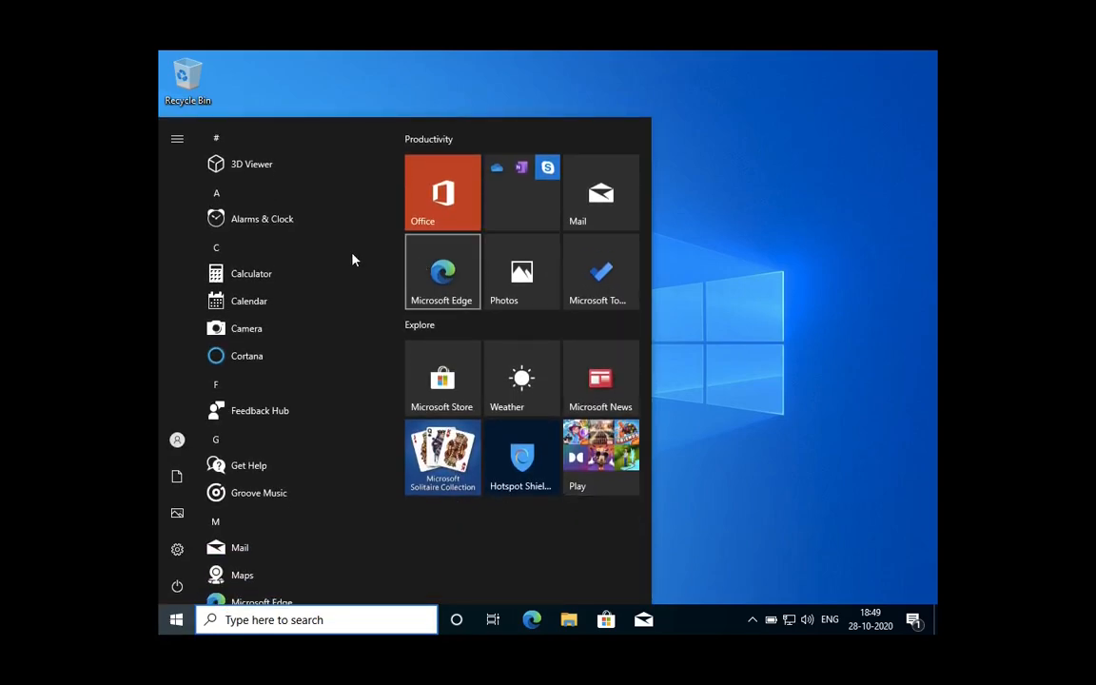
click(866, 355)
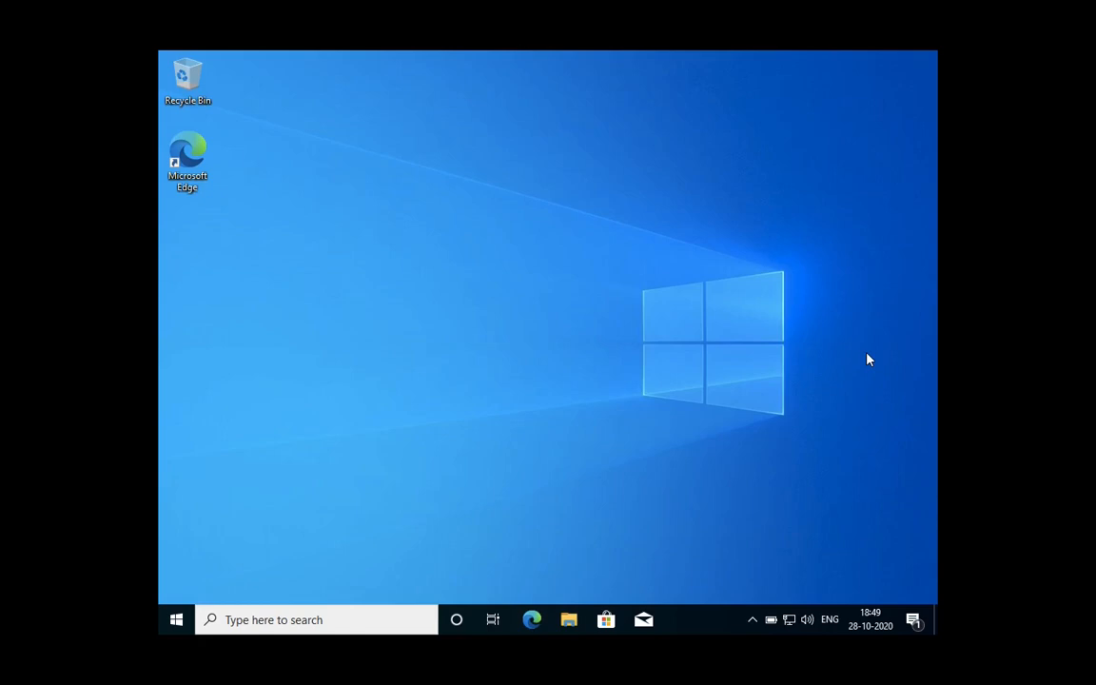
mouse_move(252, 2)
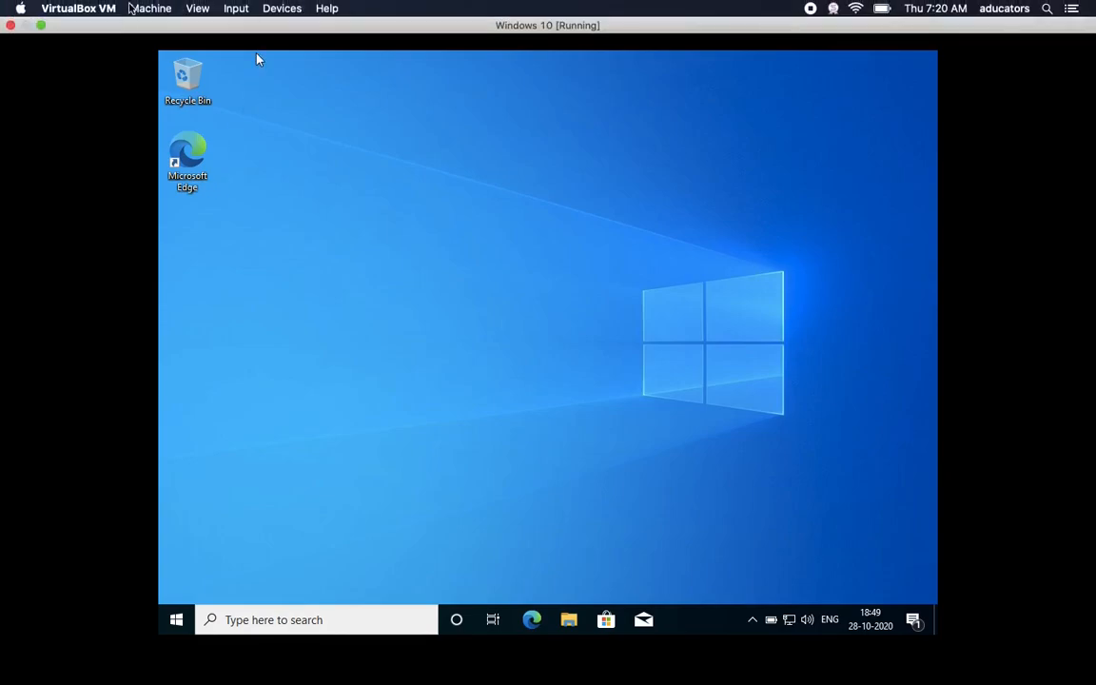
click(41, 25)
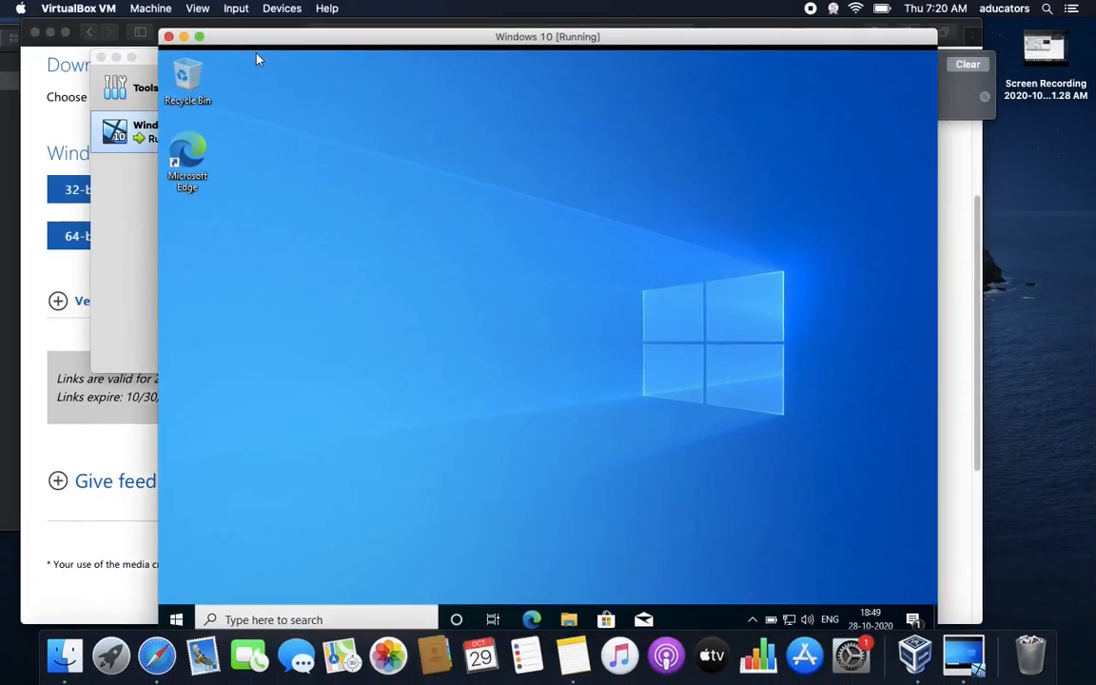